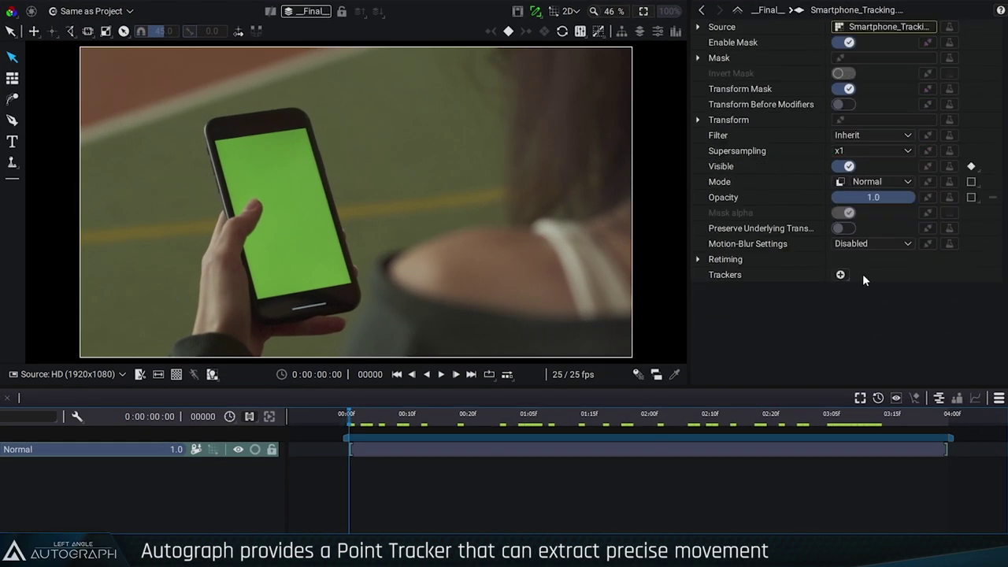
Add a Point Tracker and place four markers on the green phone screen's corners
click(879, 293)
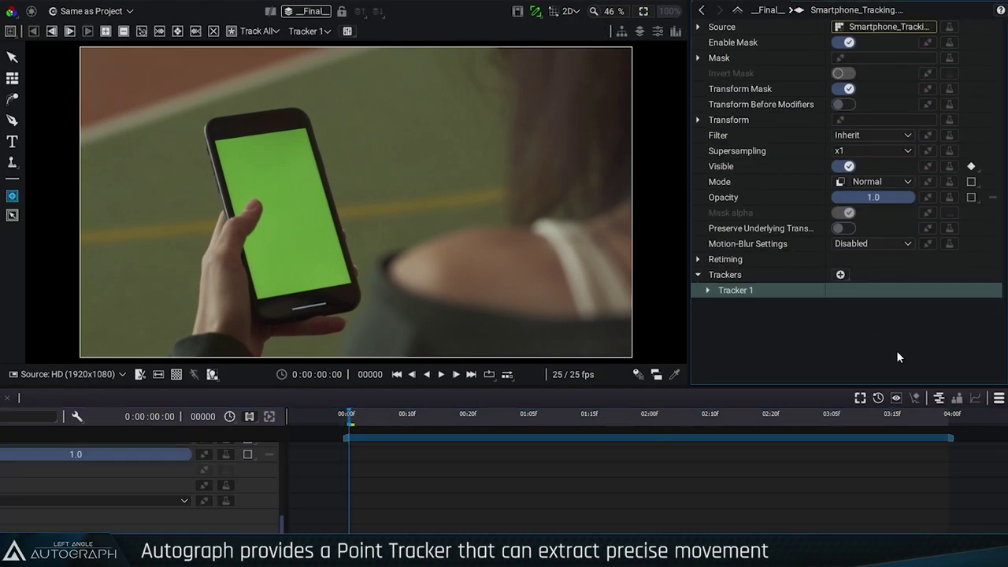
scroll(236, 150, up, 6)
mouse_move(221, 145)
mouse_down()
mouse_move(200, 126)
mouse_move(525, 85)
mouse_move(451, 180)
mouse_up()
click(200, 124)
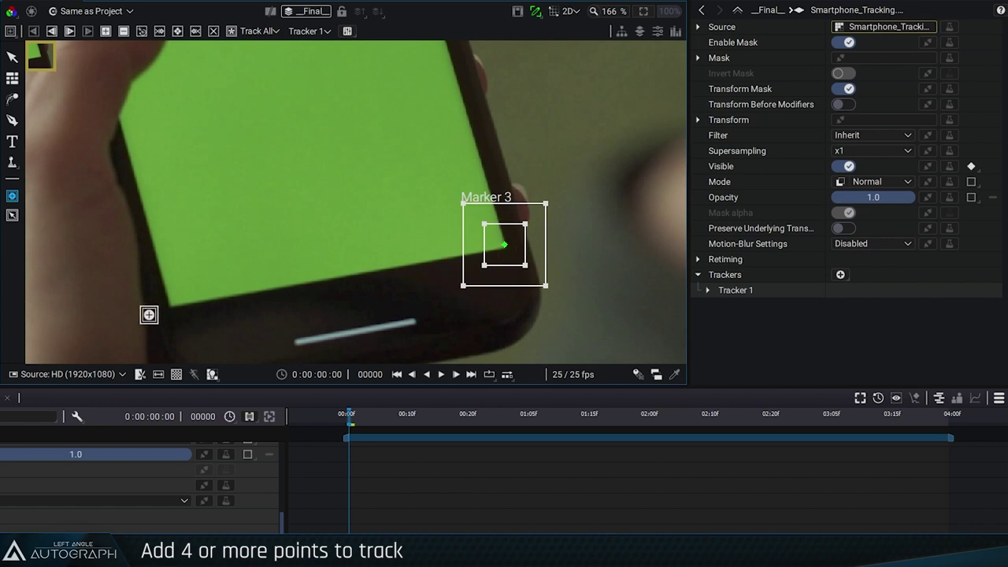
click(170, 299)
scroll(162, 308, up, 5)
scroll(162, 308, up, 4)
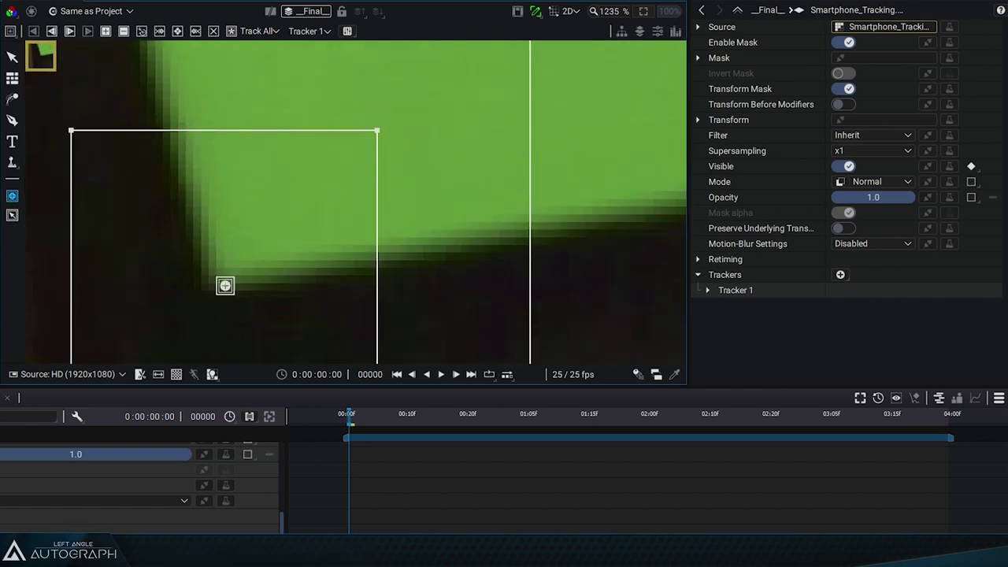
scroll(203, 205, down, 10)
Select all four markers and track them forward through the clip to frame 98
drag(88, 43, 591, 422)
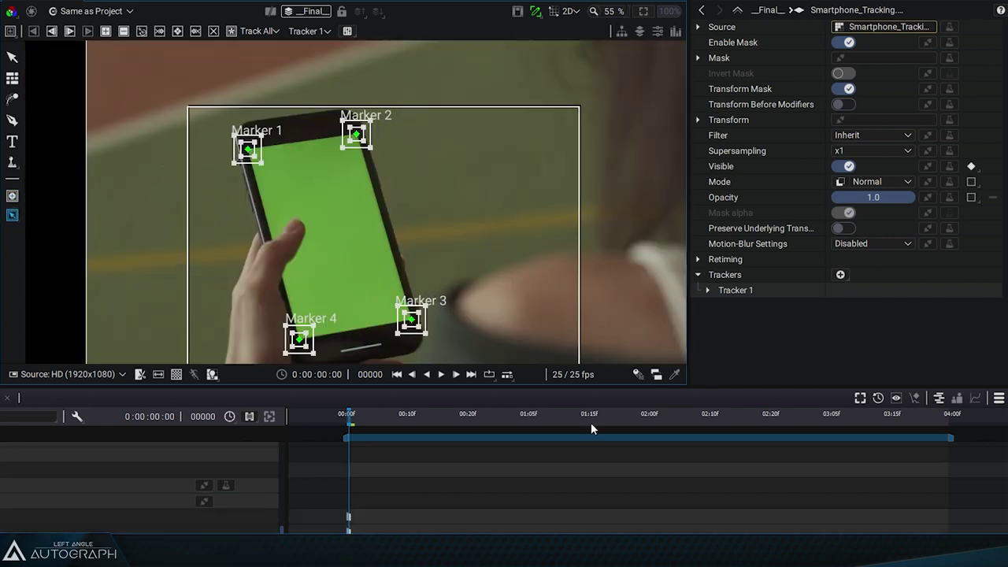
key(f)
key(t)
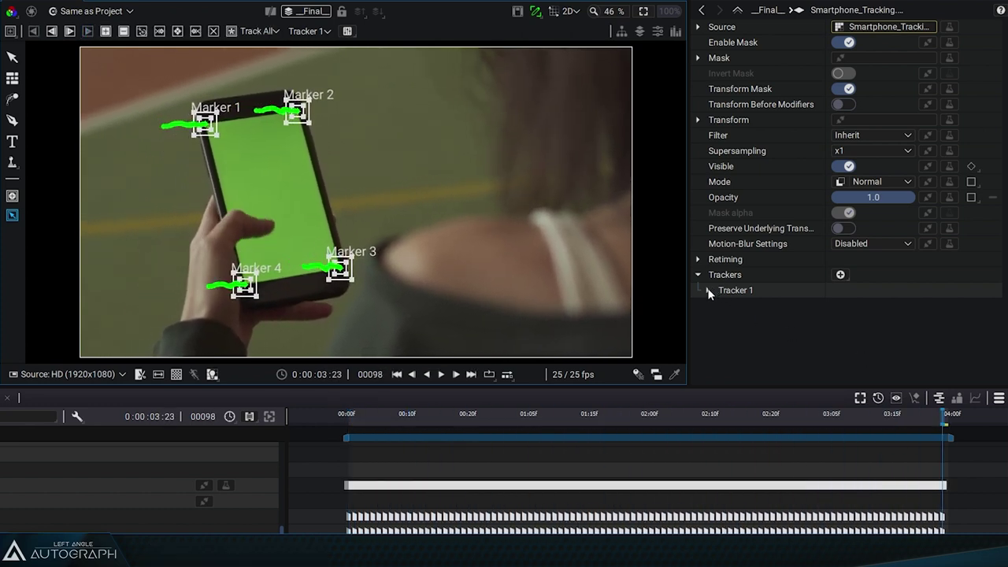
Set Tracker 1's model Transform Type to Perspective
click(719, 308)
click(866, 321)
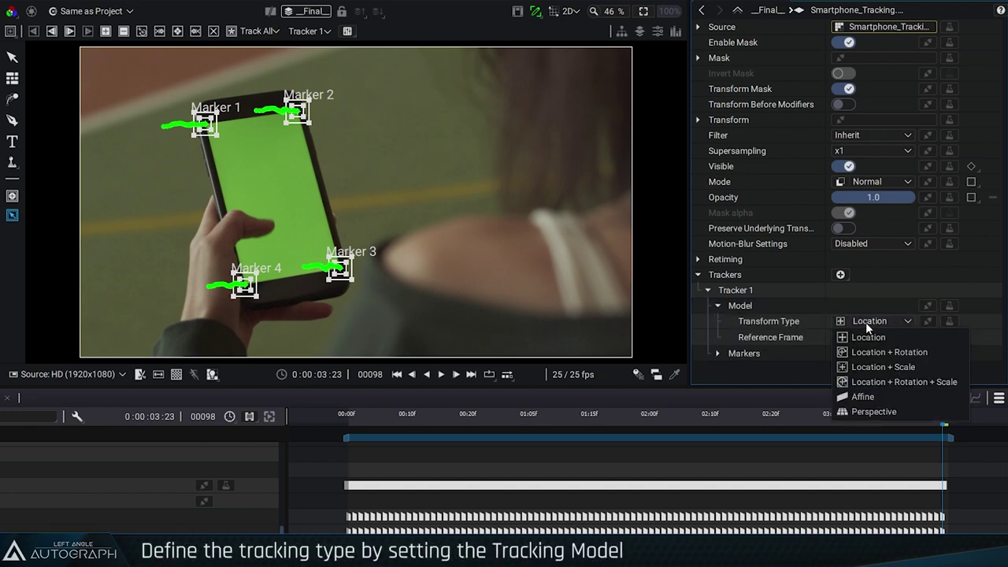
click(903, 411)
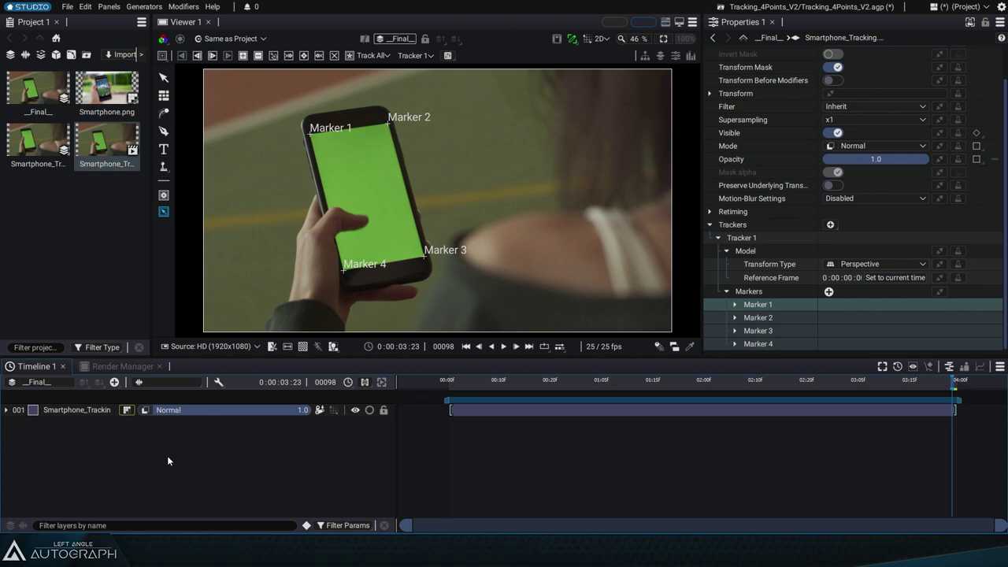
Add Smartphone.png as a layer beneath the video and bring up its transform modifier list
drag(106, 88, 134, 429)
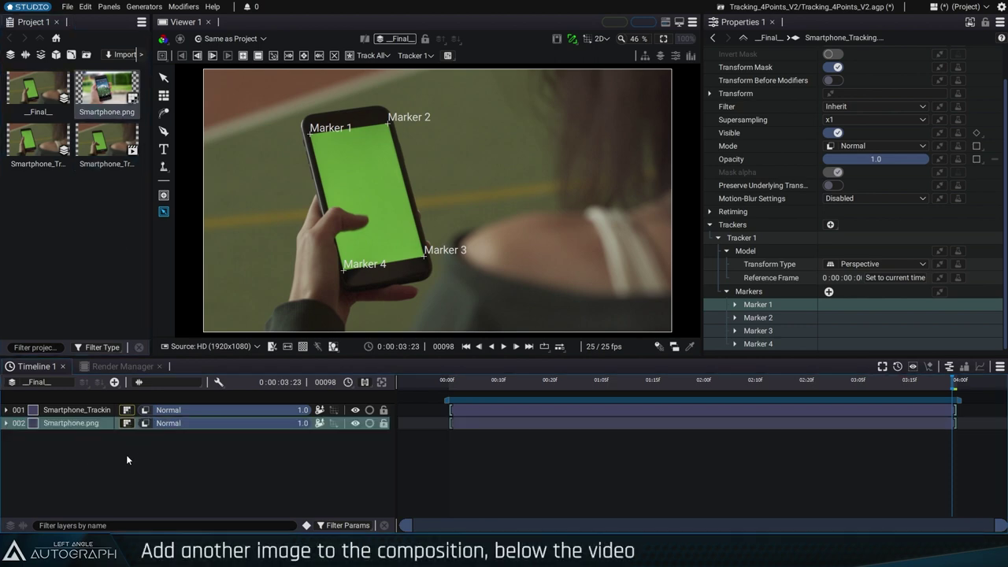
click(88, 423)
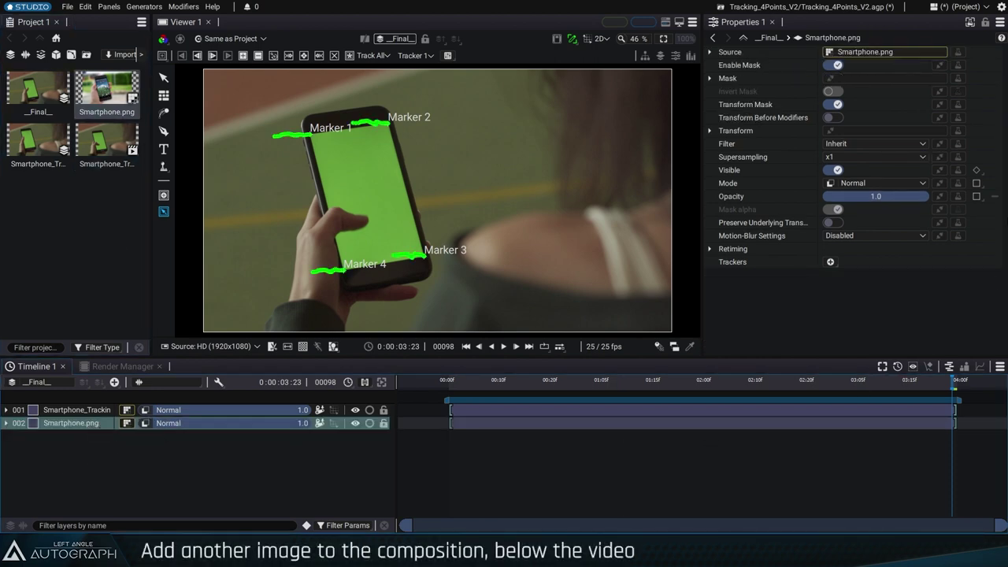
click(958, 131)
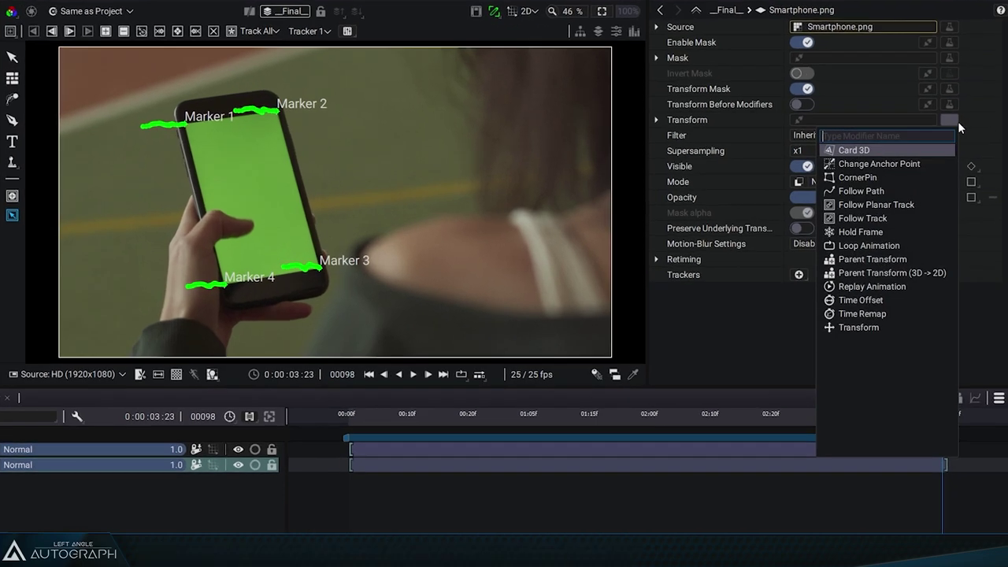
Add a Follow Track modifier to Smartphone.png linked to Tracker 1
click(889, 213)
click(800, 43)
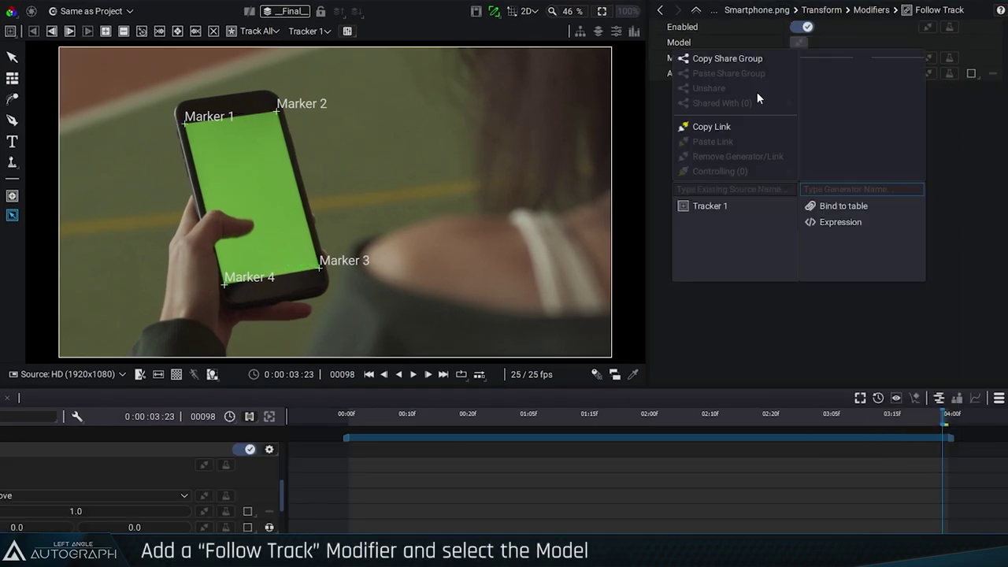
click(705, 206)
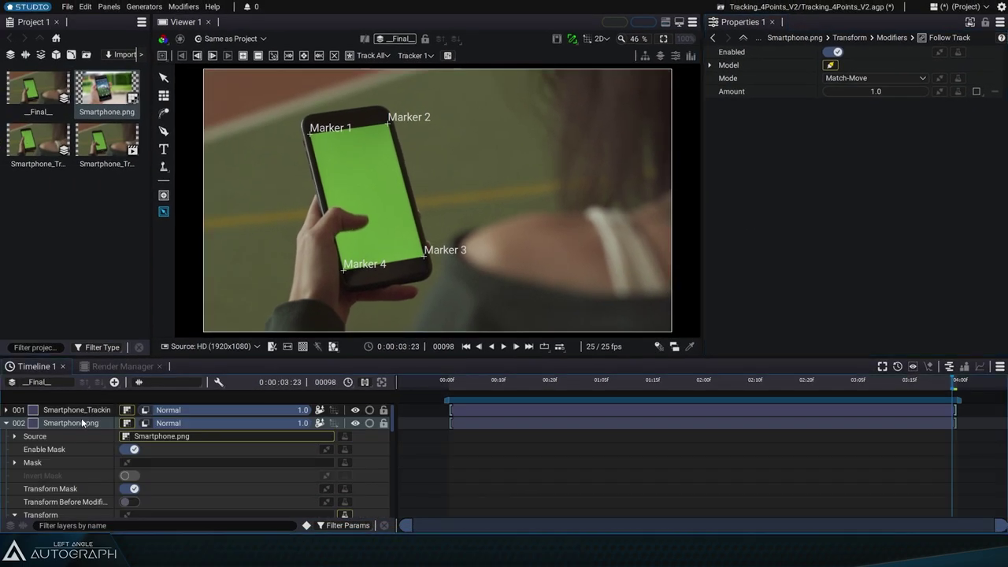
Preview the tracked image above the video, then move Smartphone.png back below it
drag(83, 423, 81, 403)
click(496, 385)
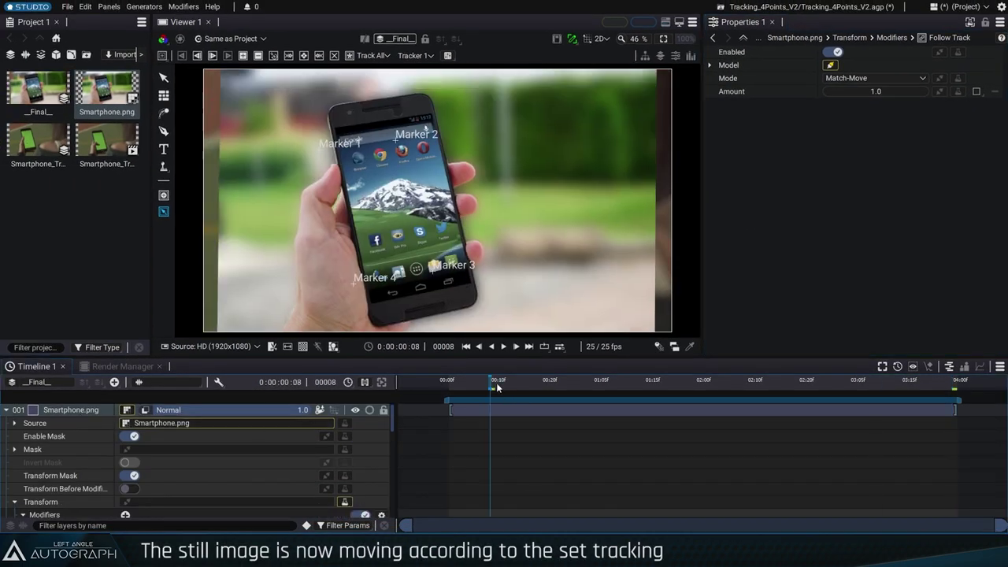
key(space)
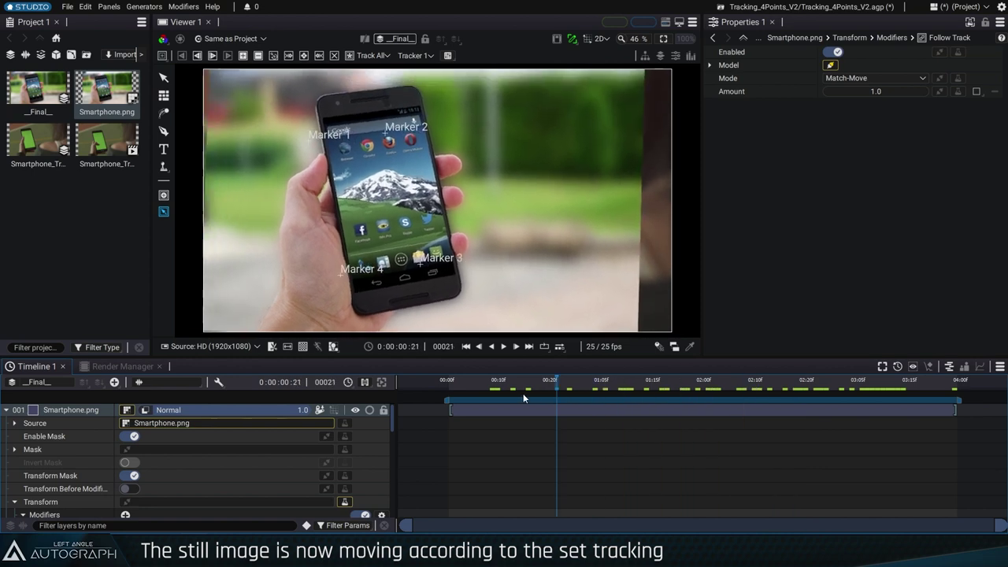
drag(523, 393, 521, 394)
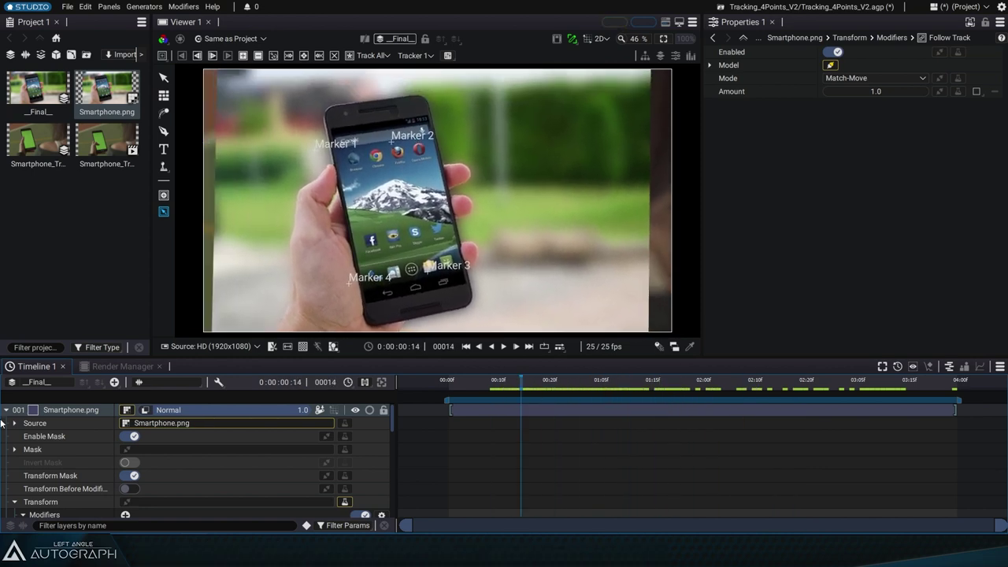
click(7, 410)
drag(47, 412, 88, 433)
Apply a Color Difference Key to the video, sampling the green phone screen as screen colour
click(107, 416)
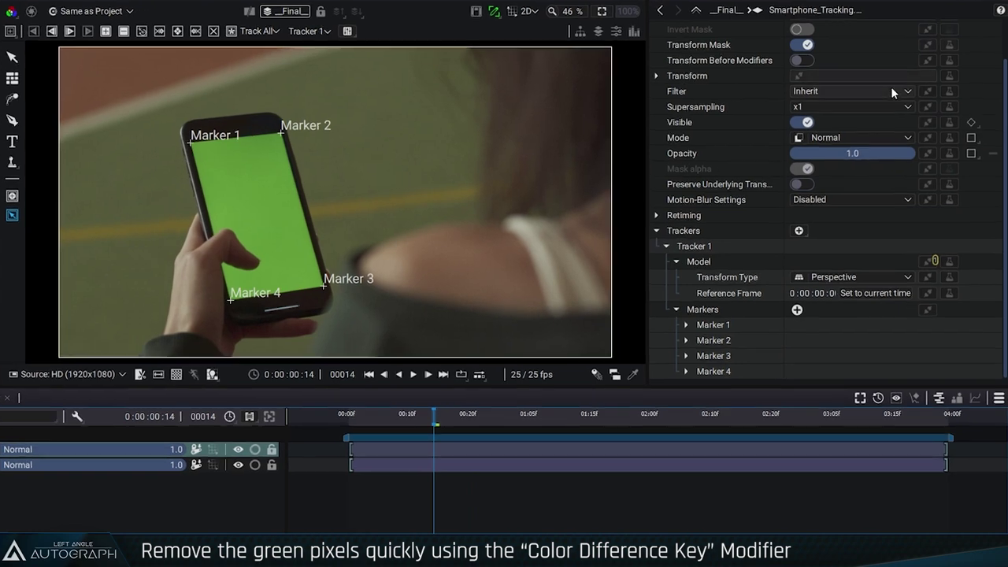
click(951, 28)
text(colo)
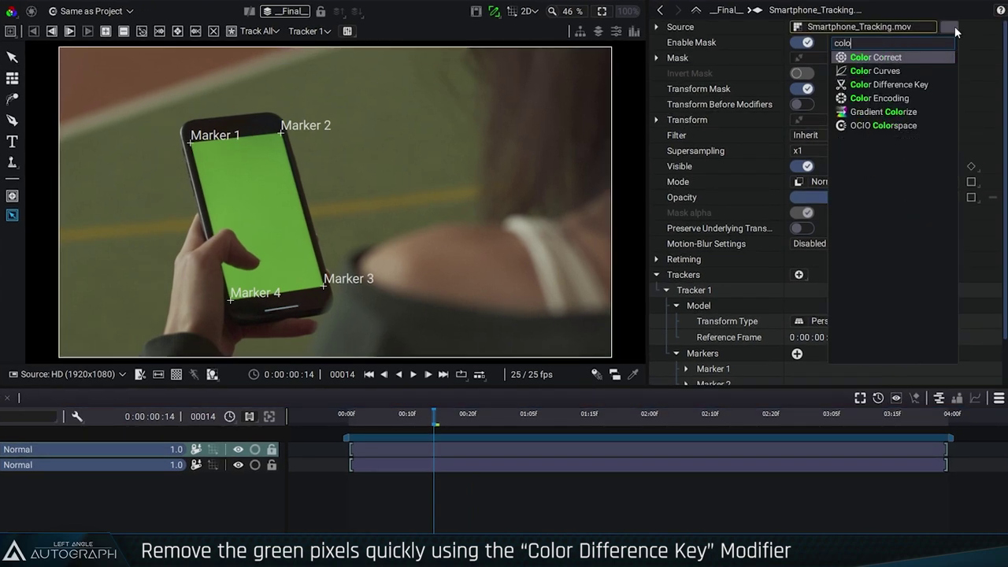
key(Down)
key(Down)
key(Return)
click(824, 41)
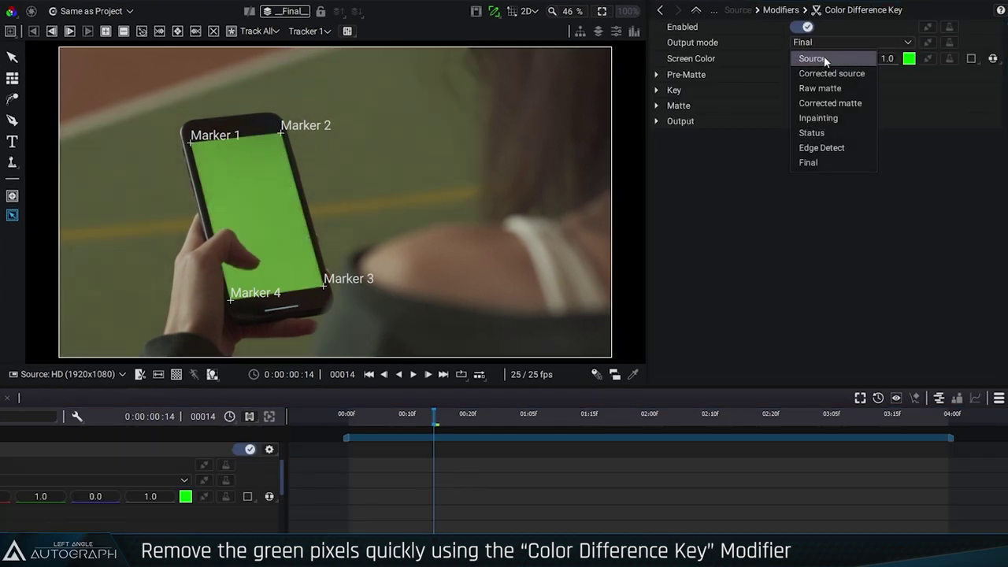
click(824, 56)
click(907, 60)
click(268, 182)
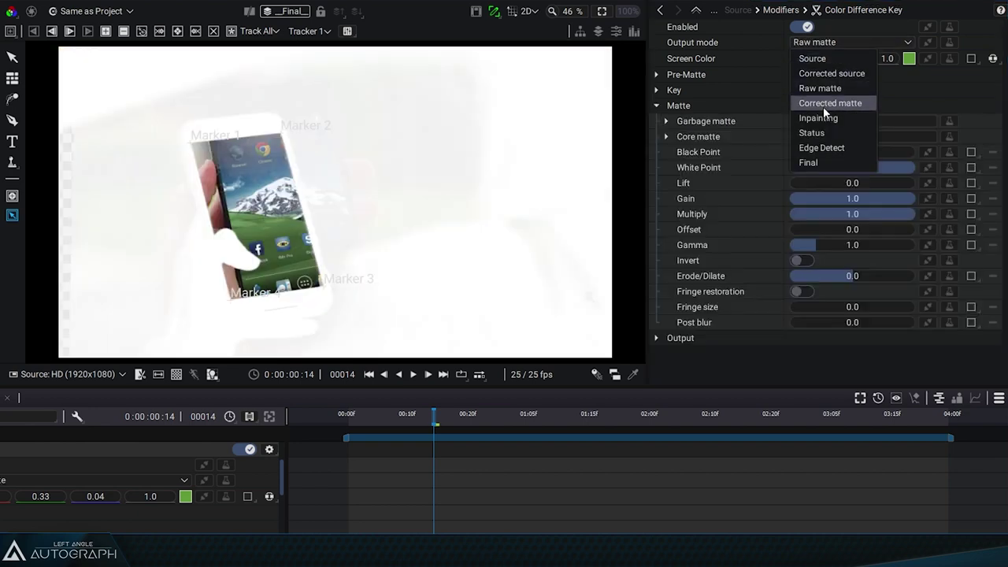
Lower the key's White Point to 0.83 and view the Final composite across the shot
click(824, 103)
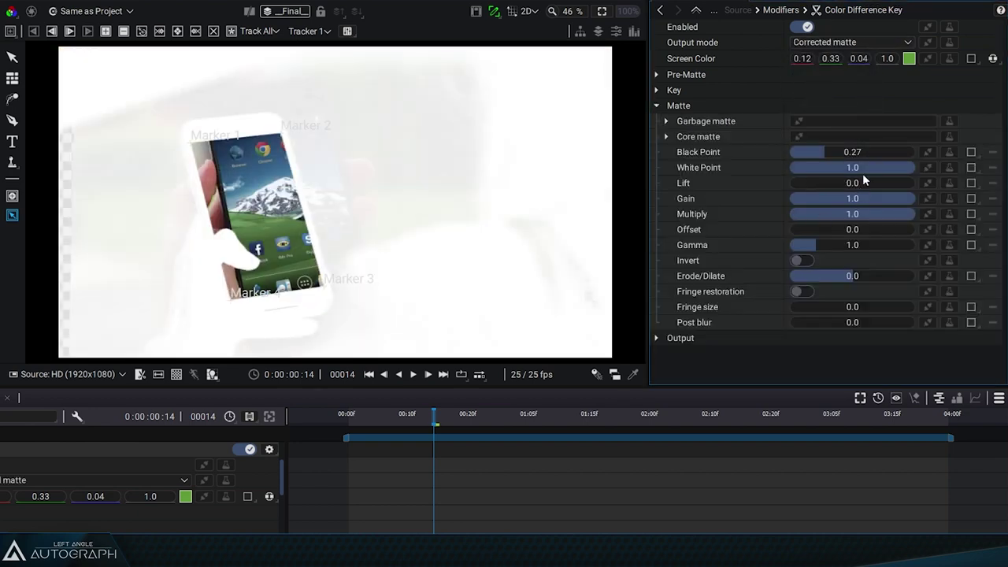
drag(861, 170, 843, 170)
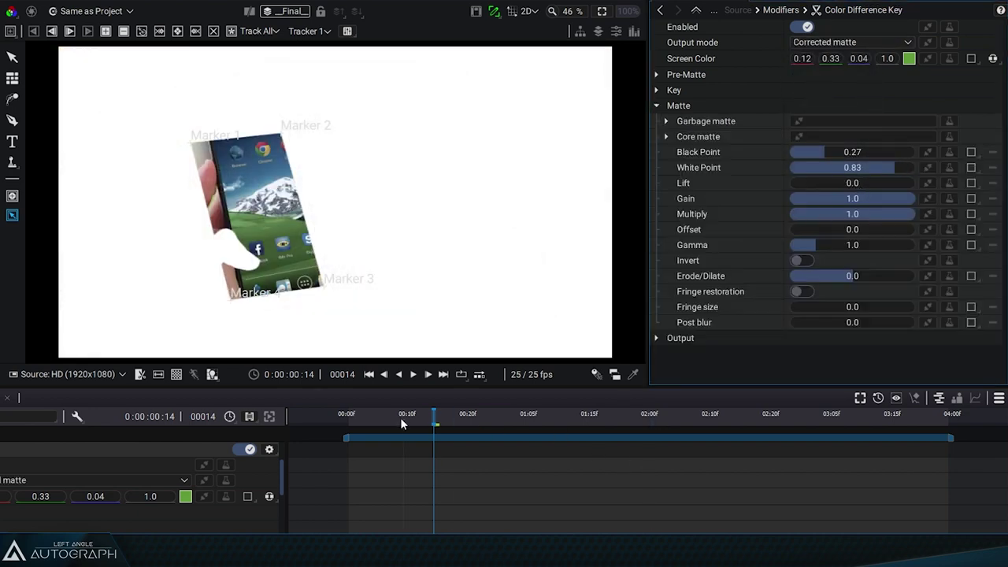
drag(400, 417, 783, 424)
click(851, 41)
click(837, 162)
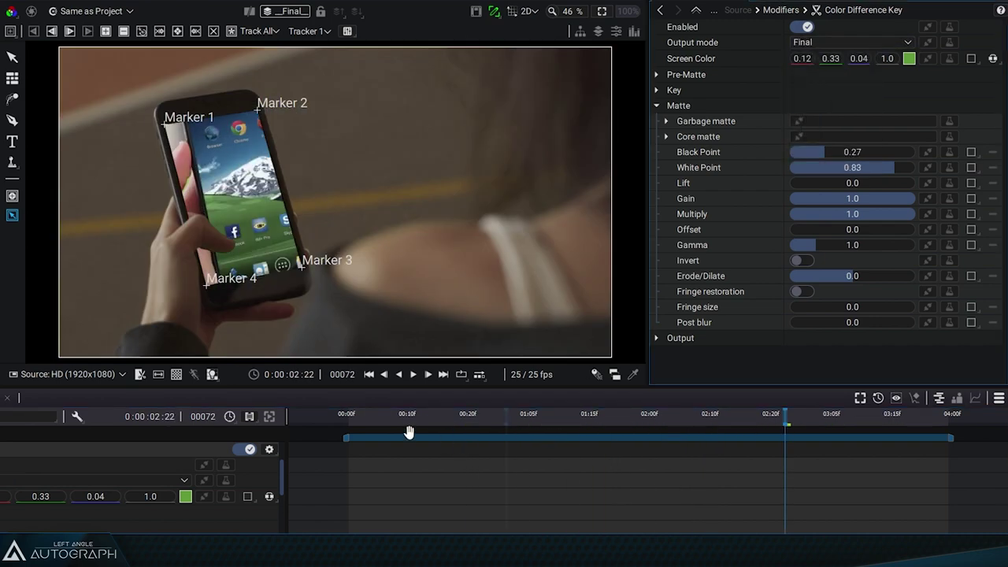
drag(409, 433, 573, 430)
Add a CornerPin to Smartphone.png set to Edit From Points, solo the layer, and disable the pin
click(950, 121)
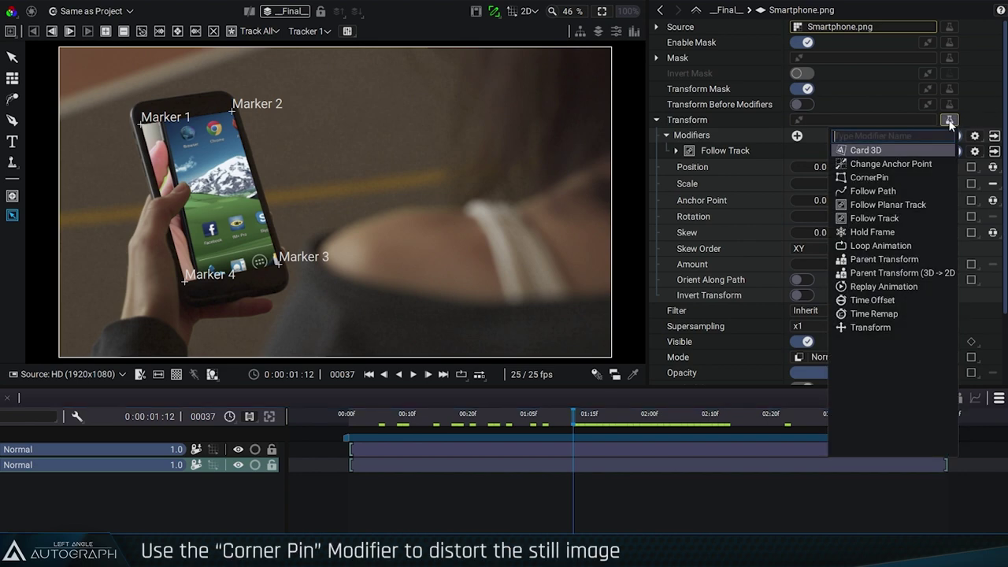
click(909, 178)
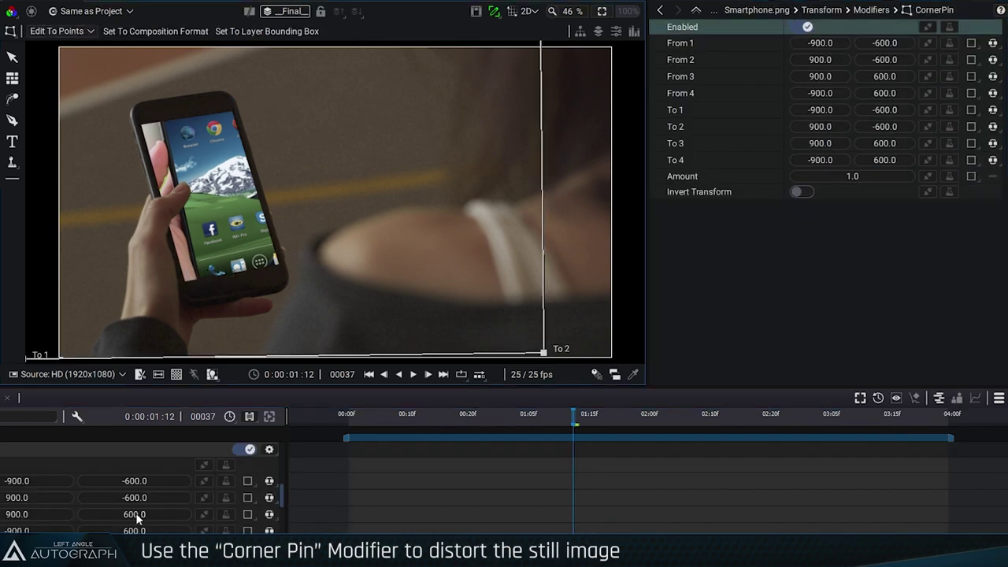
click(78, 62)
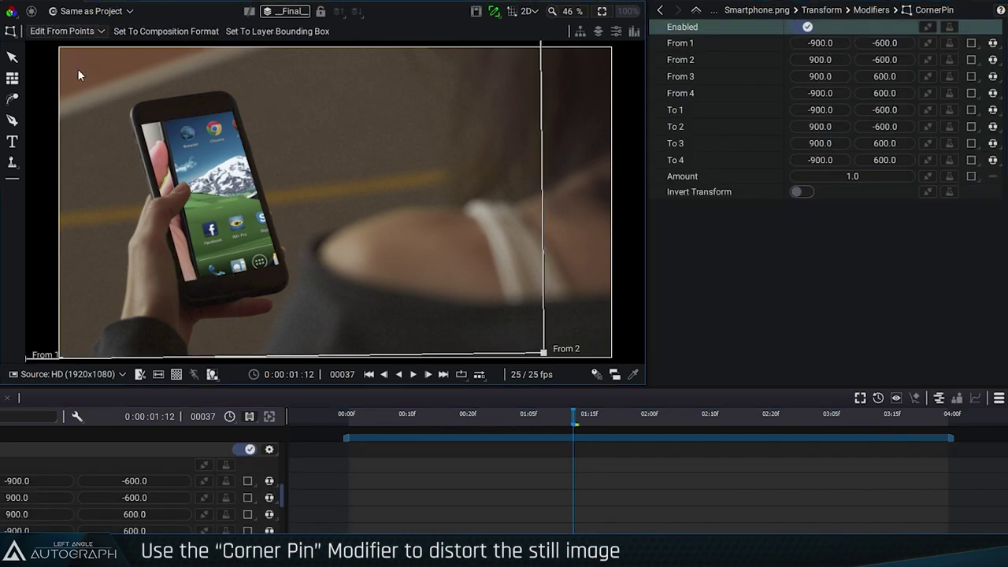
scroll(394, 473, up, 5)
scroll(386, 469, down, 1)
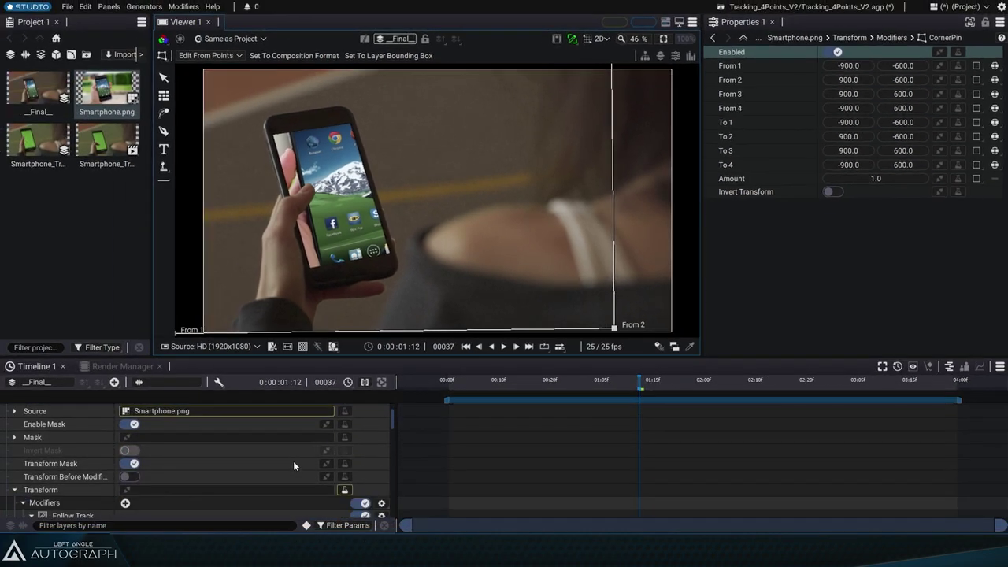
scroll(294, 465, up, 1)
click(370, 423)
click(838, 51)
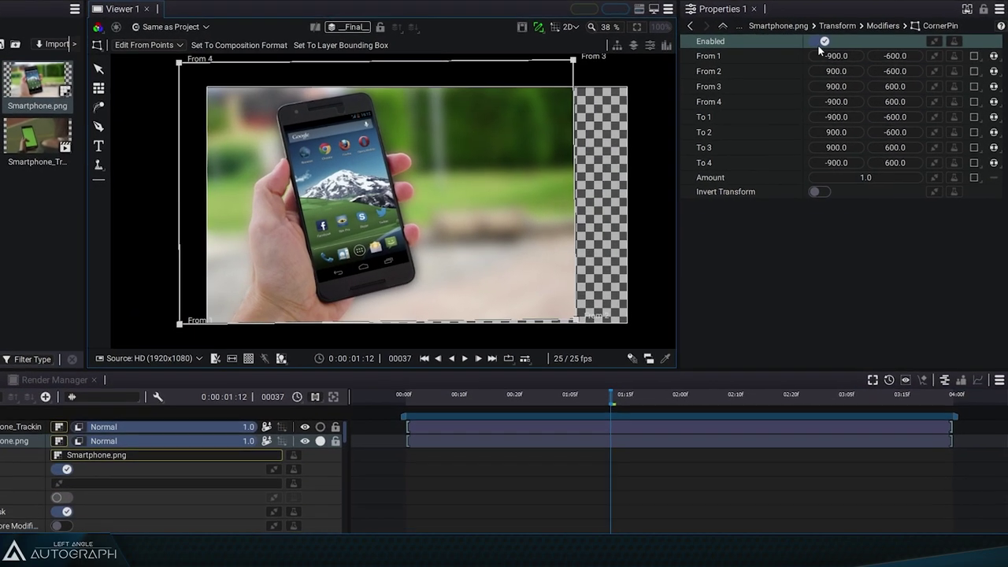
Place CornerPin From corners 2 and 3 on the phone image's screen edges
drag(527, 330, 394, 271)
scroll(356, 270, up, 5)
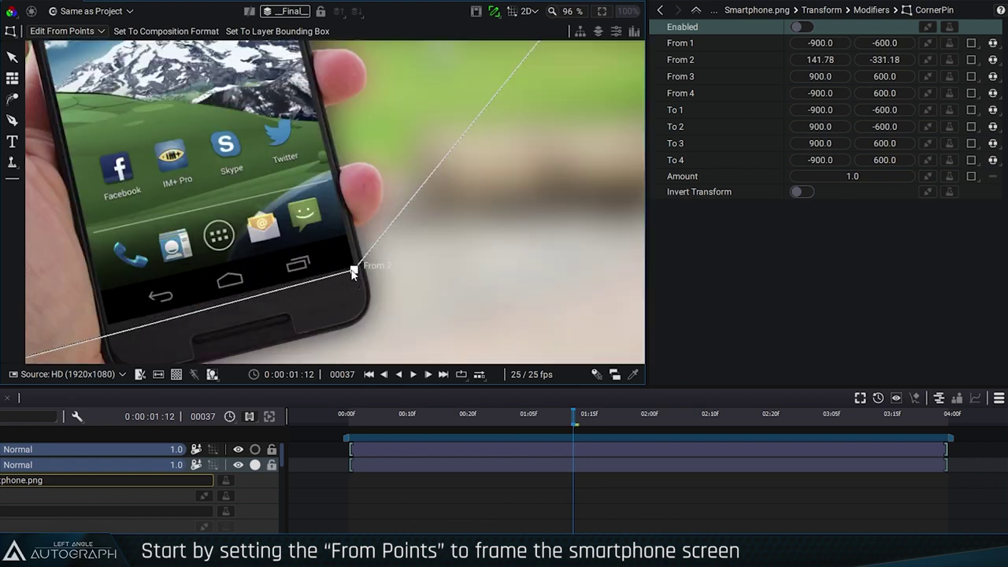
scroll(423, 223, down, 5)
drag(296, 257, 310, 290)
scroll(310, 290, up, 5)
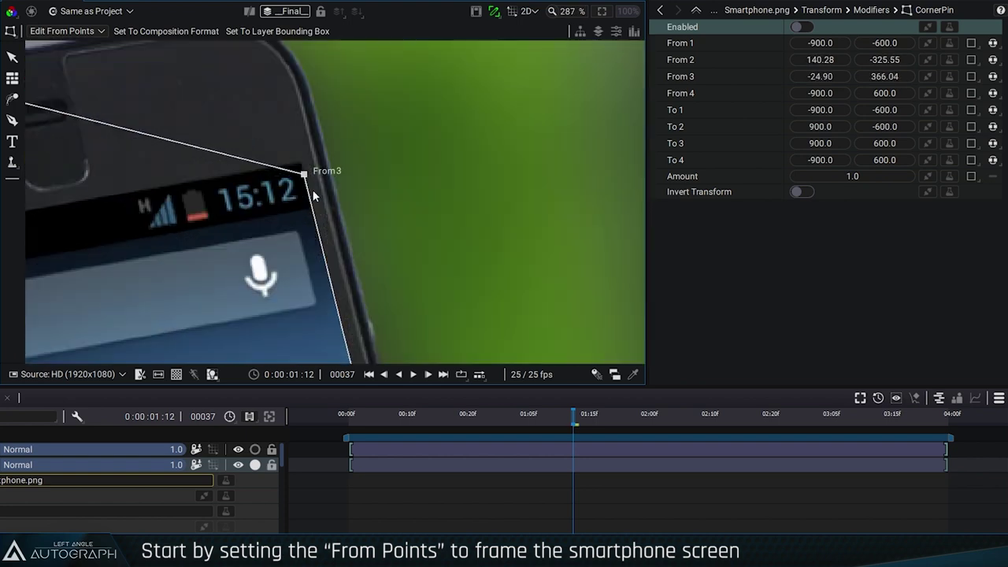
scroll(301, 167, down, 5)
Place From corners 4 and 1 at the screen's top-left and bottom-left, then switch to Edit To Points
drag(220, 354, 244, 176)
scroll(244, 176, up, 5)
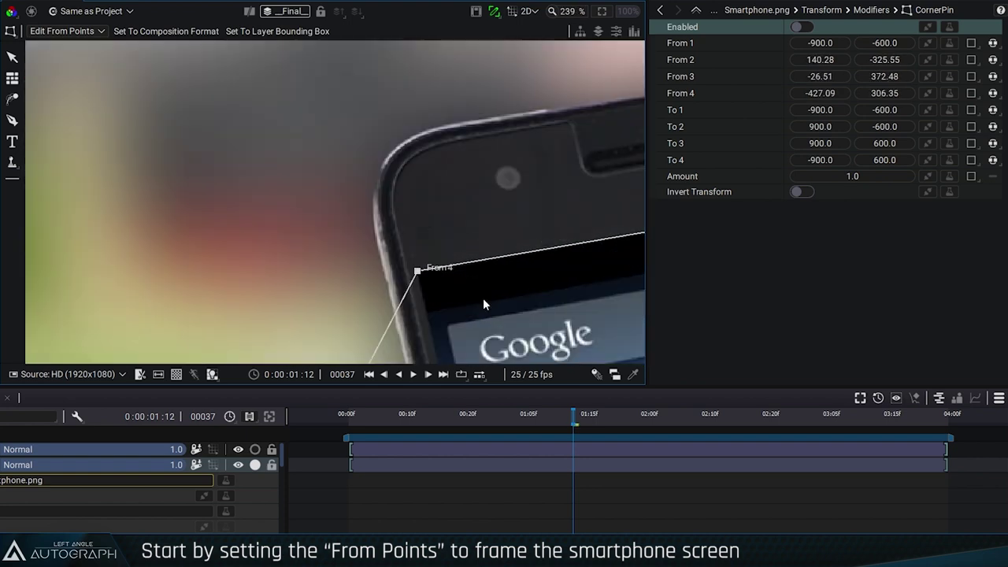
drag(419, 270, 377, 265)
scroll(378, 266, down, 5)
mouse_move(134, 353)
mouse_down()
mouse_move(254, 259)
mouse_move(348, 222)
mouse_move(344, 254)
mouse_up()
scroll(255, 259, up, 5)
scroll(347, 222, up, 2)
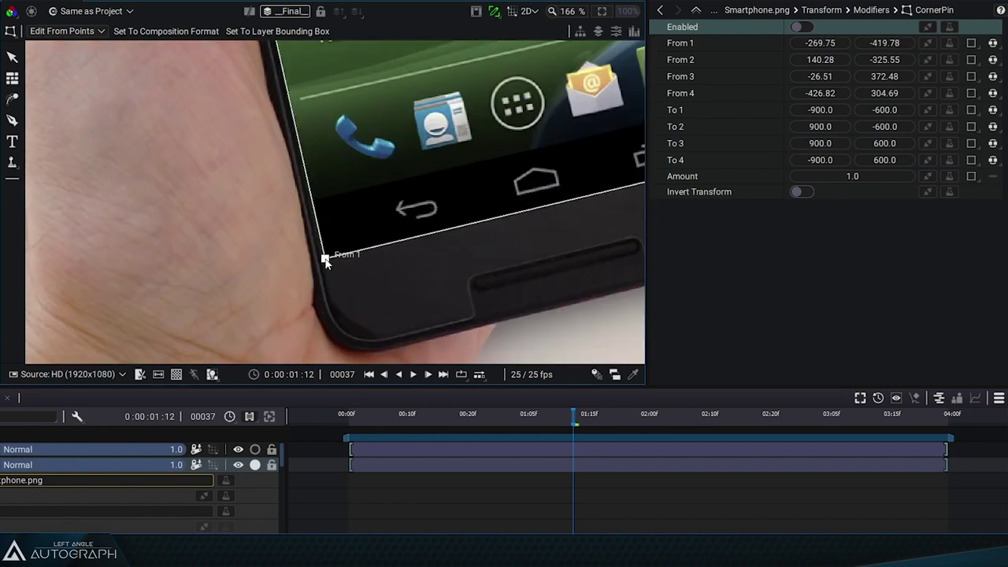
scroll(325, 261, down, 4)
click(82, 46)
scroll(252, 223, down, 2)
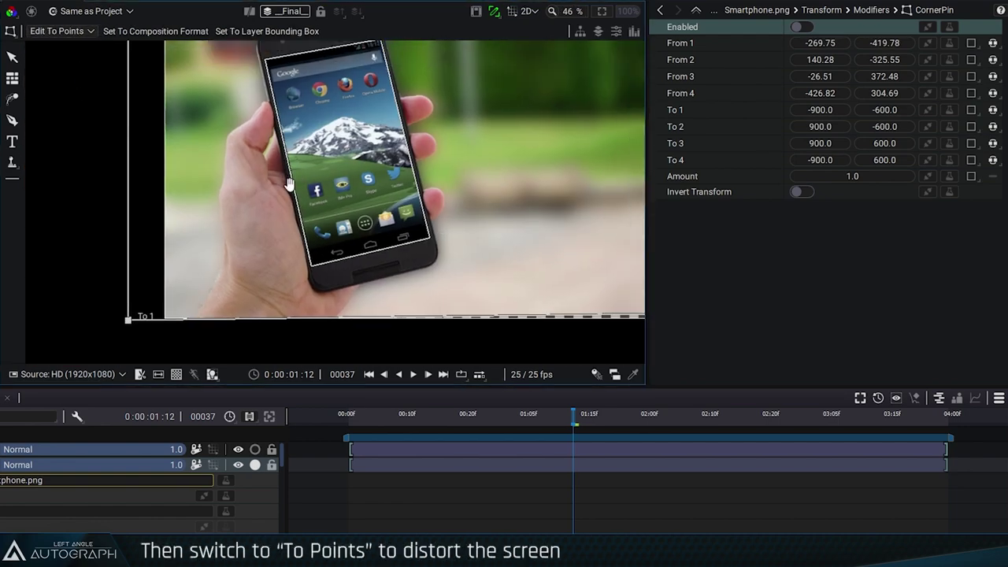
Unsolo the image, enable the CornerPin, and drag To corners 1–4 onto the held phone's screen
click(255, 465)
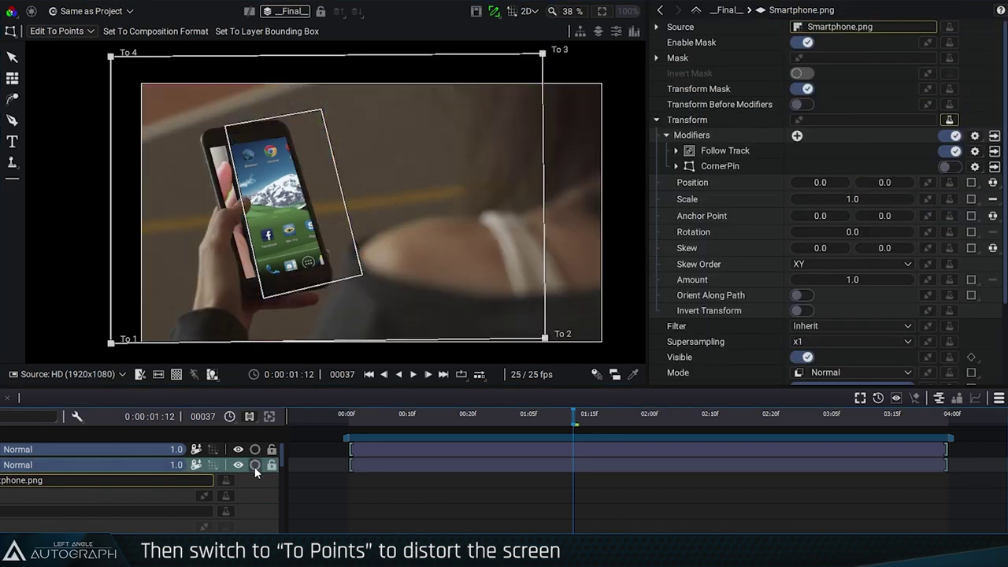
click(950, 166)
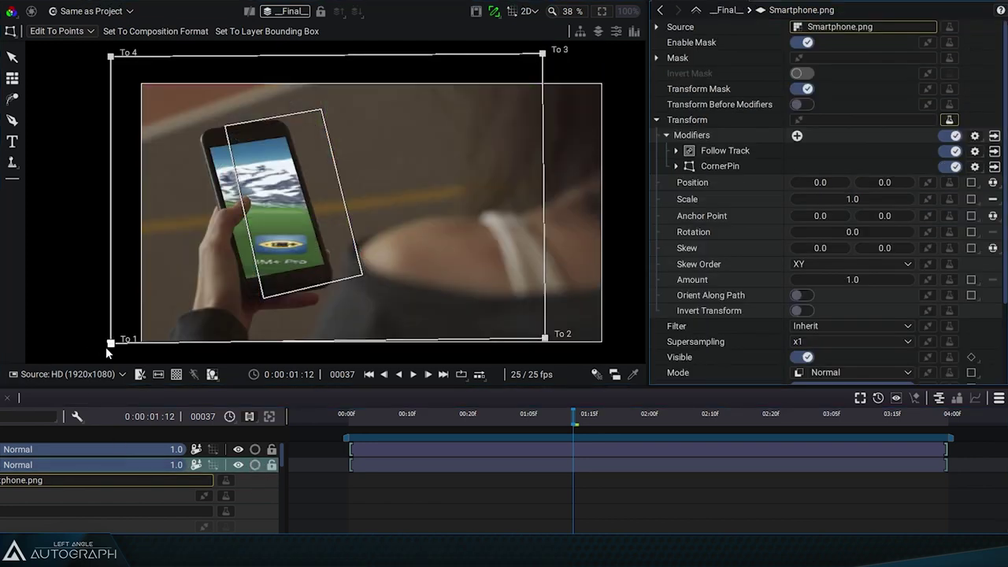
drag(111, 343, 245, 281)
drag(544, 338, 328, 262)
drag(542, 53, 297, 140)
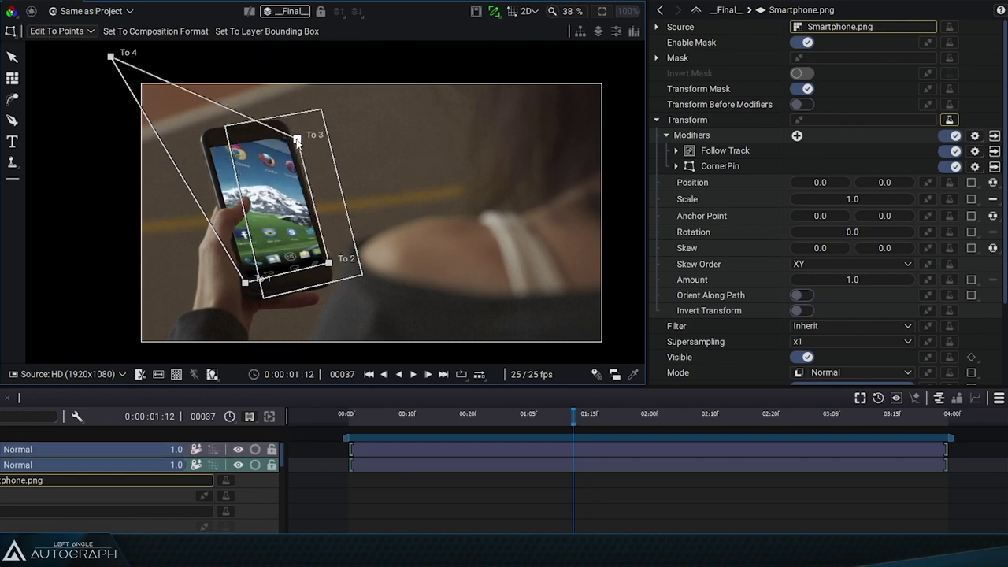
drag(111, 53, 213, 141)
Zoom in and fine-tune all four To corners on the filmed phone's screen
scroll(211, 157, up, 5)
scroll(211, 225, up, 5)
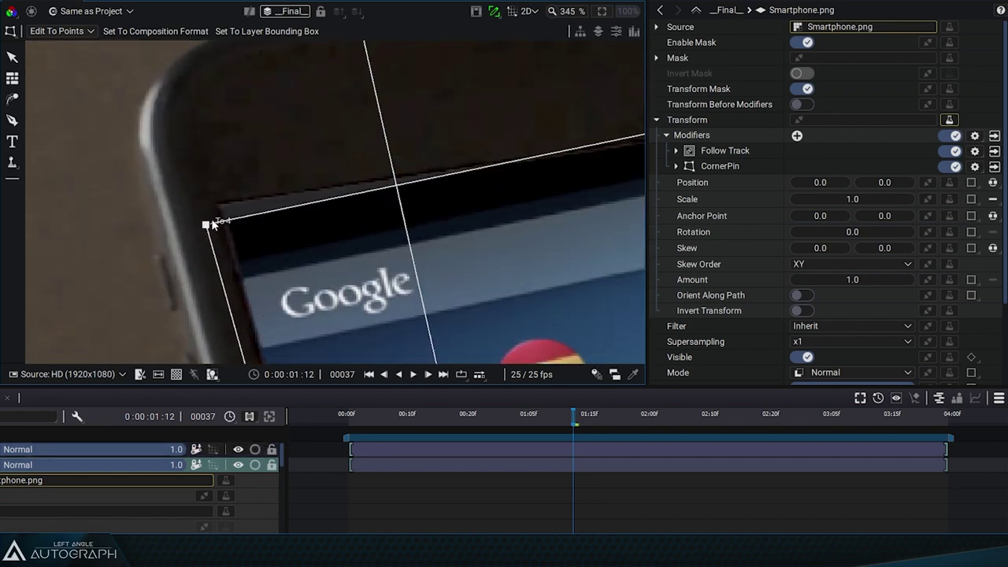
mouse_move(211, 225)
mouse_down()
mouse_move(218, 202)
mouse_move(233, 208)
mouse_up()
drag(467, 152, 465, 178)
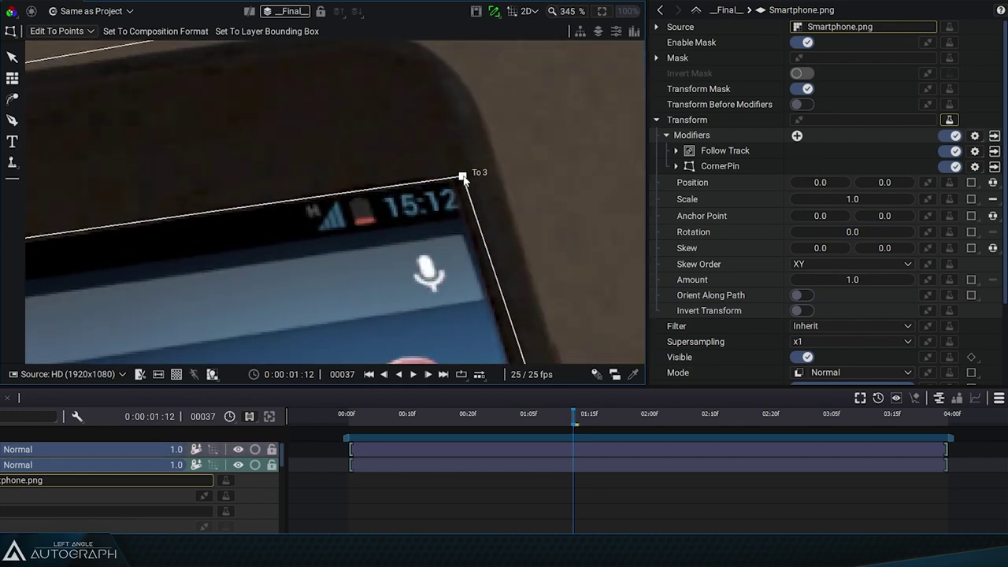
scroll(463, 180, down, 5)
drag(398, 229, 374, 236)
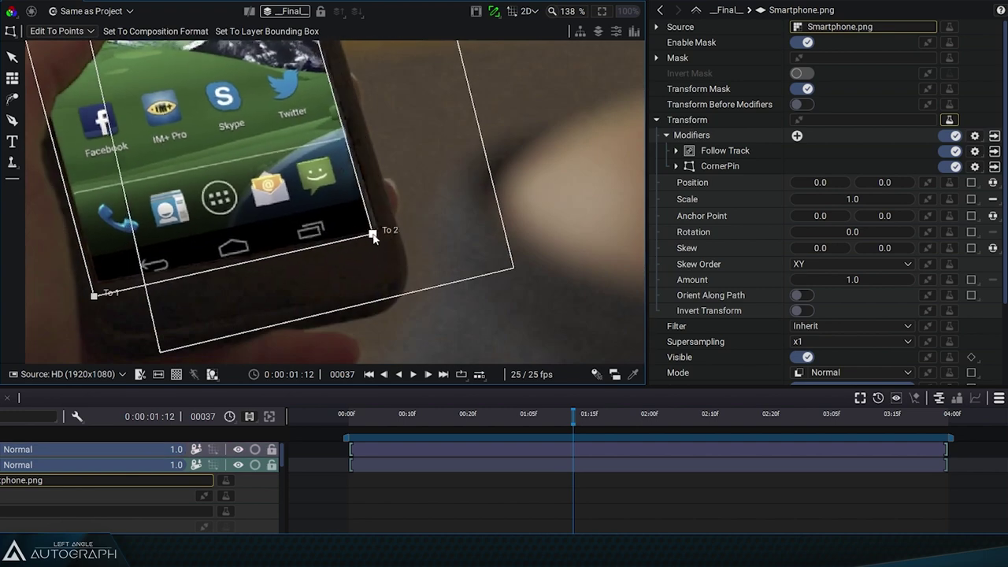
drag(94, 295, 94, 286)
scroll(49, 76, down, 5)
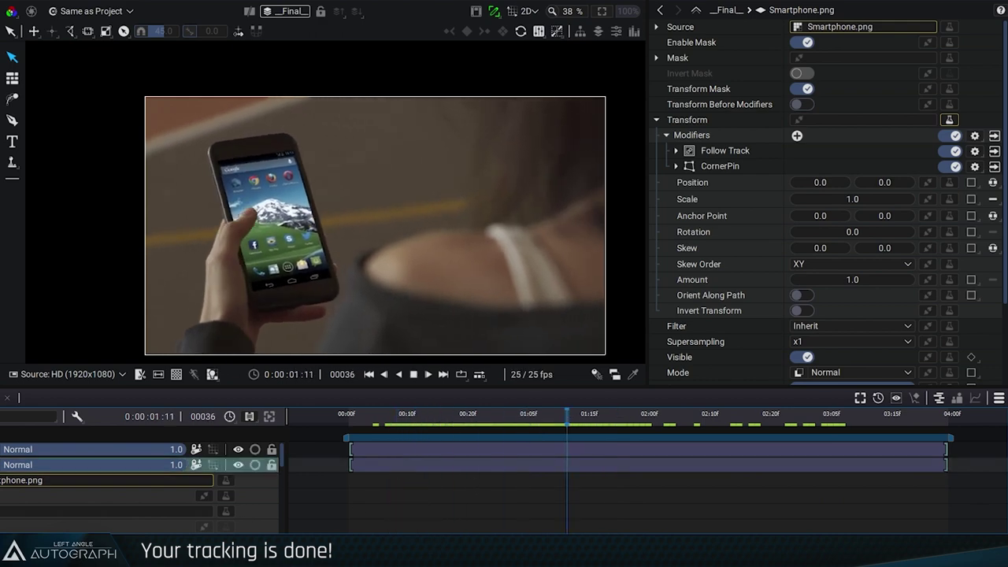
Play back the shot, hiding and re-showing the Smartphone layer to compare the replacement
click(238, 465)
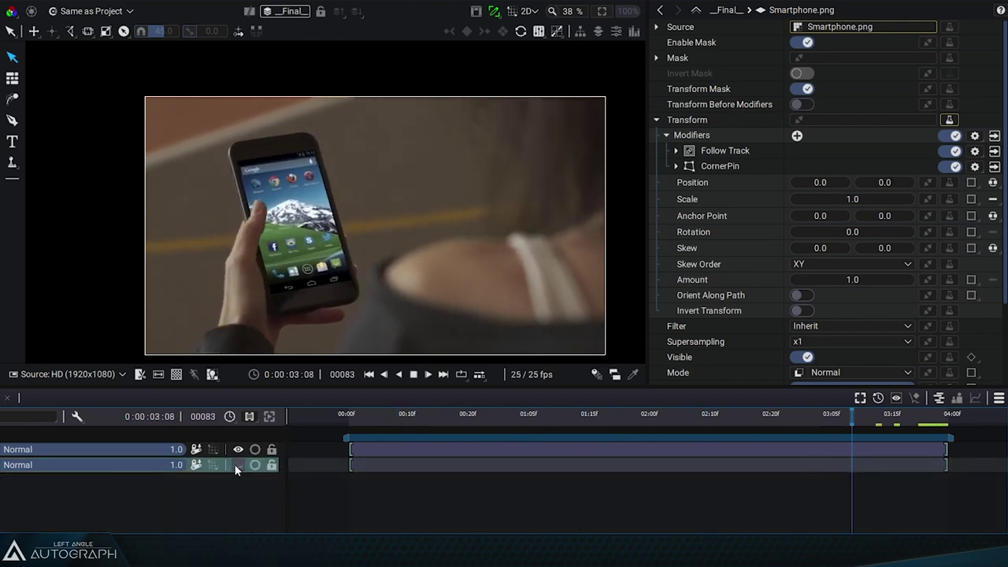
key(f)
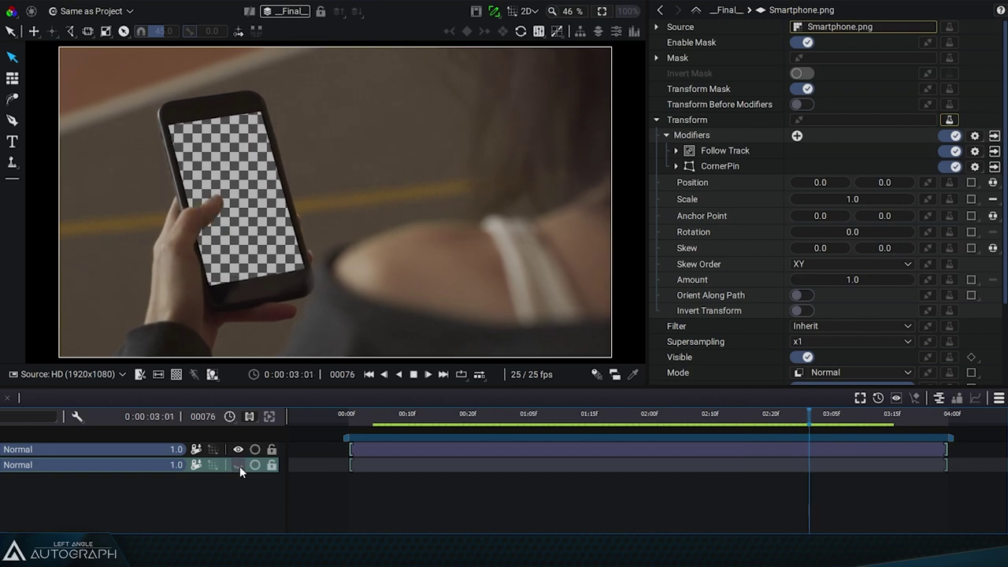
click(238, 465)
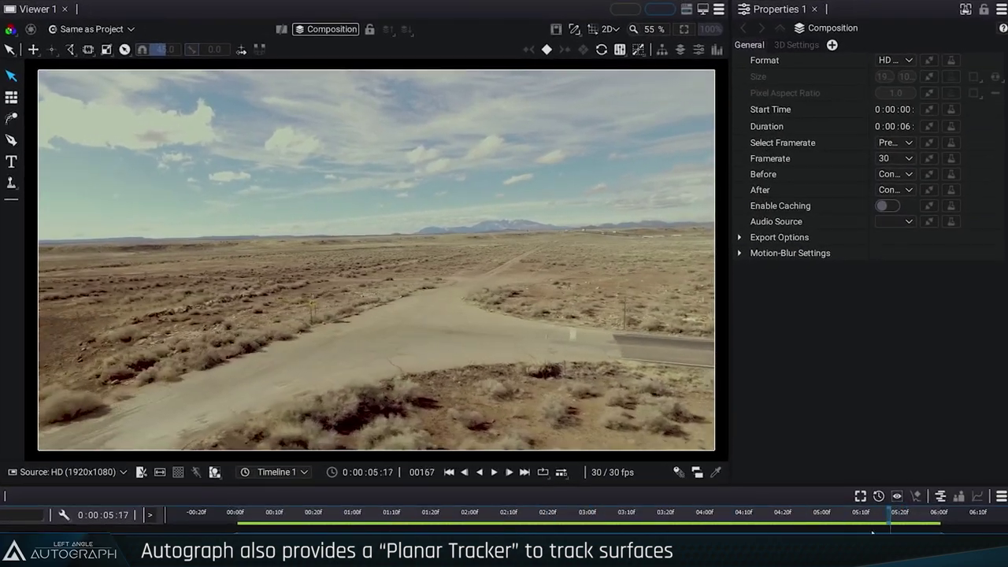
Create a planar Tracker on Desert_Road.mov and outline a blue Path 1 region on the road
click(650, 533)
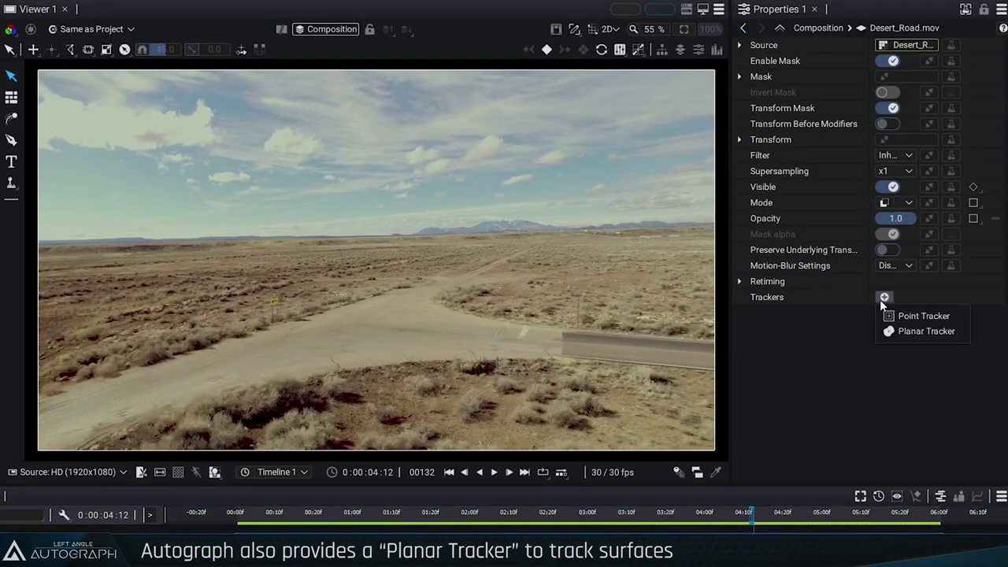
click(939, 331)
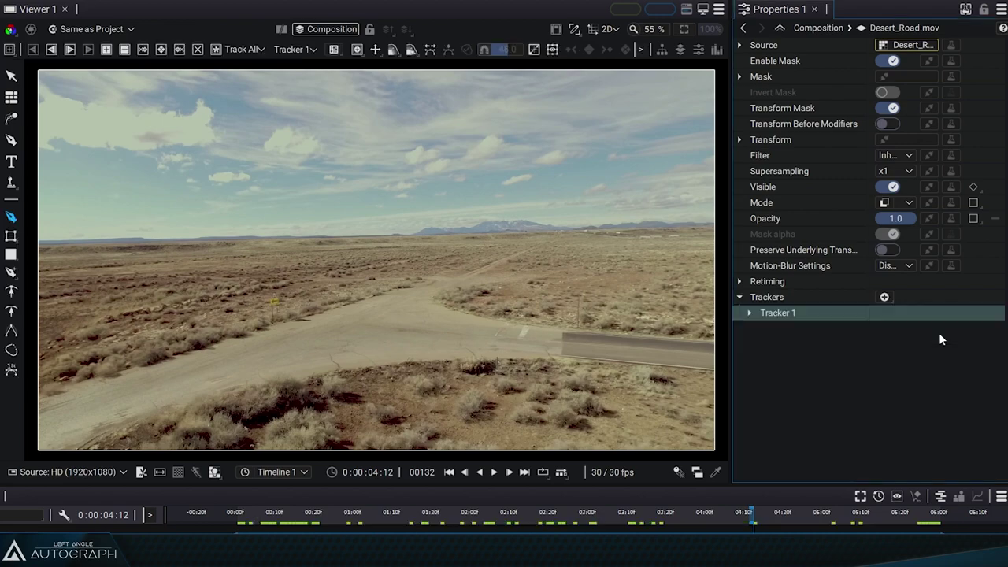
click(387, 304)
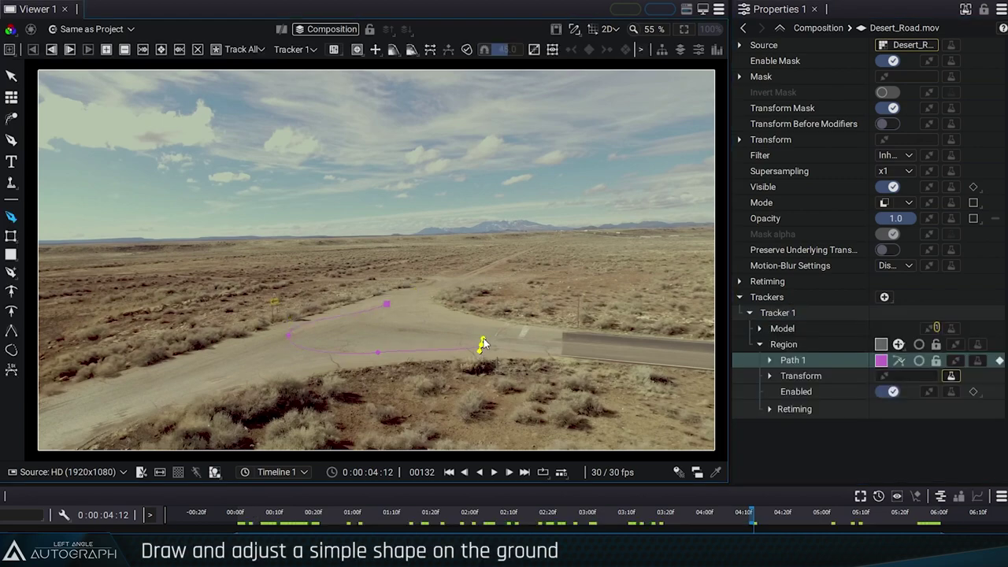
click(880, 360)
click(711, 162)
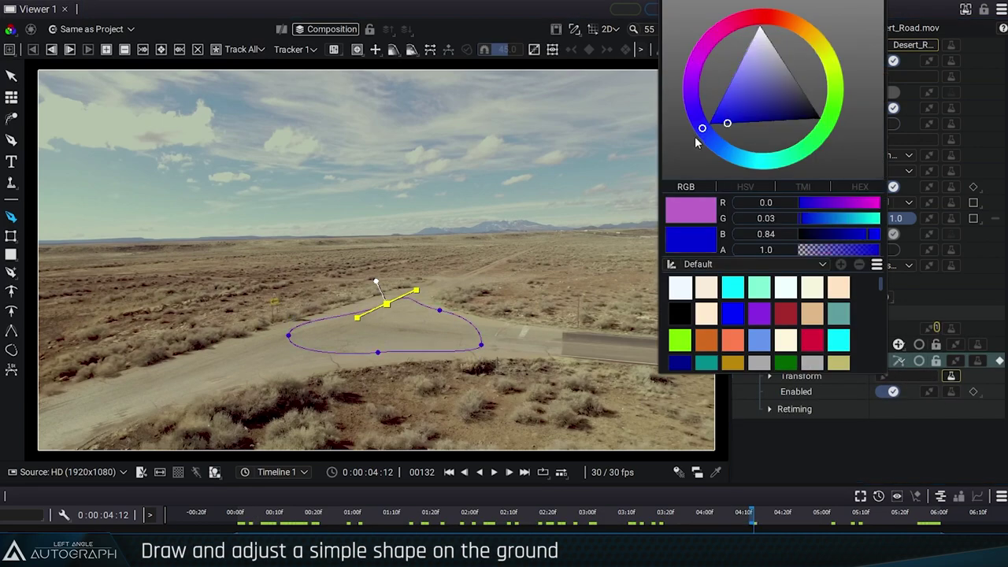
click(453, 362)
drag(359, 318, 351, 315)
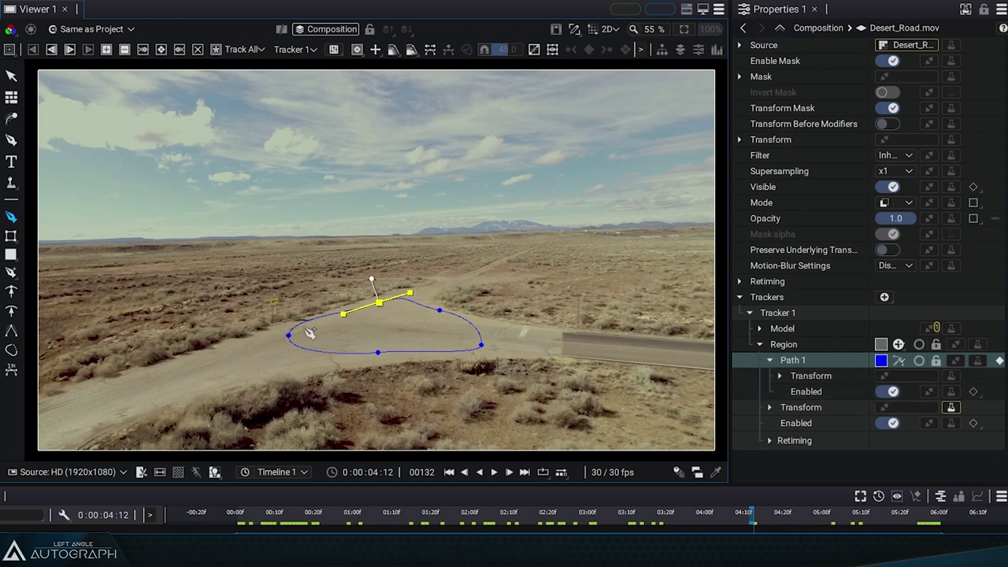
click(334, 50)
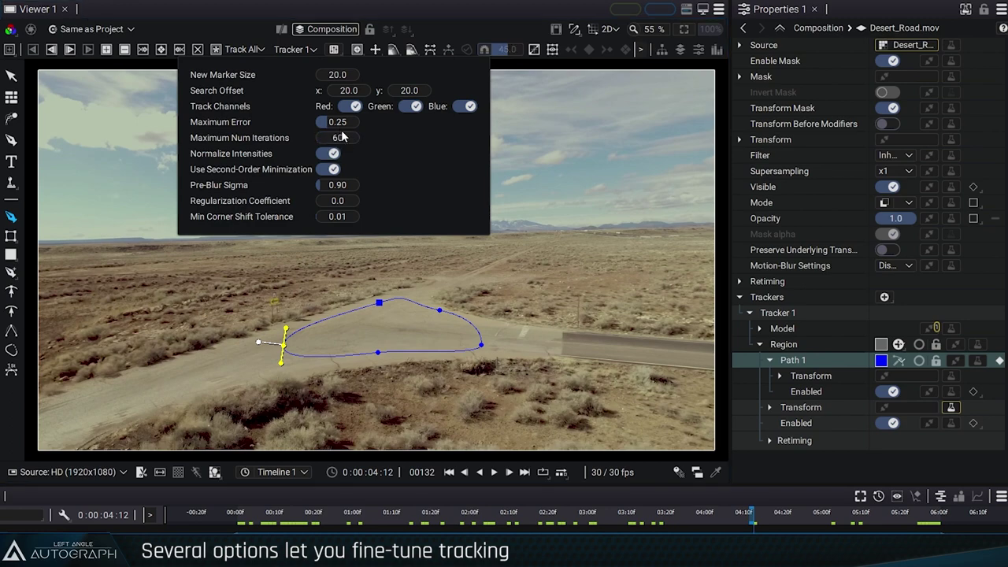
Close the tracker settings and track the ground region backward from frame 132 to frame 0
click(216, 21)
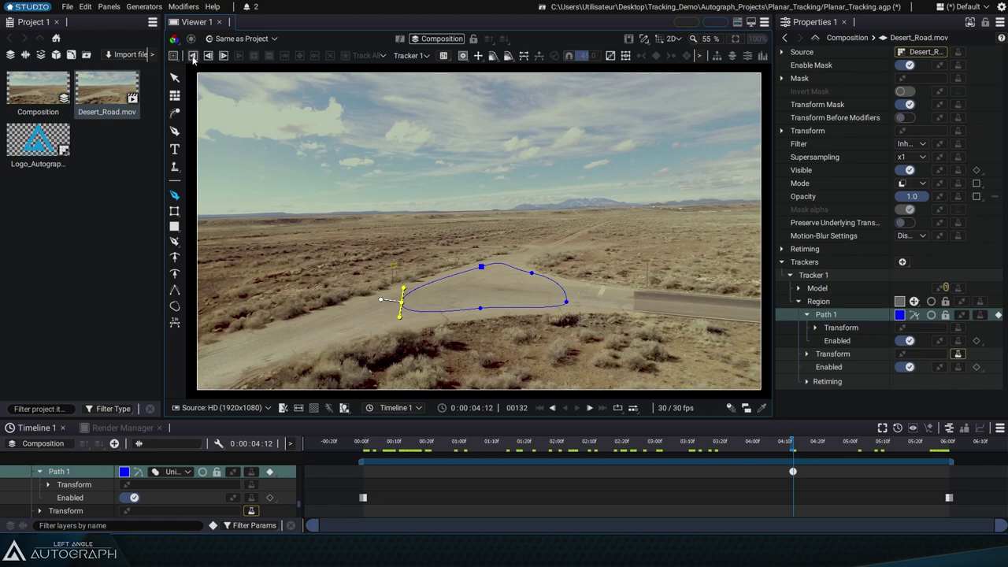
click(193, 56)
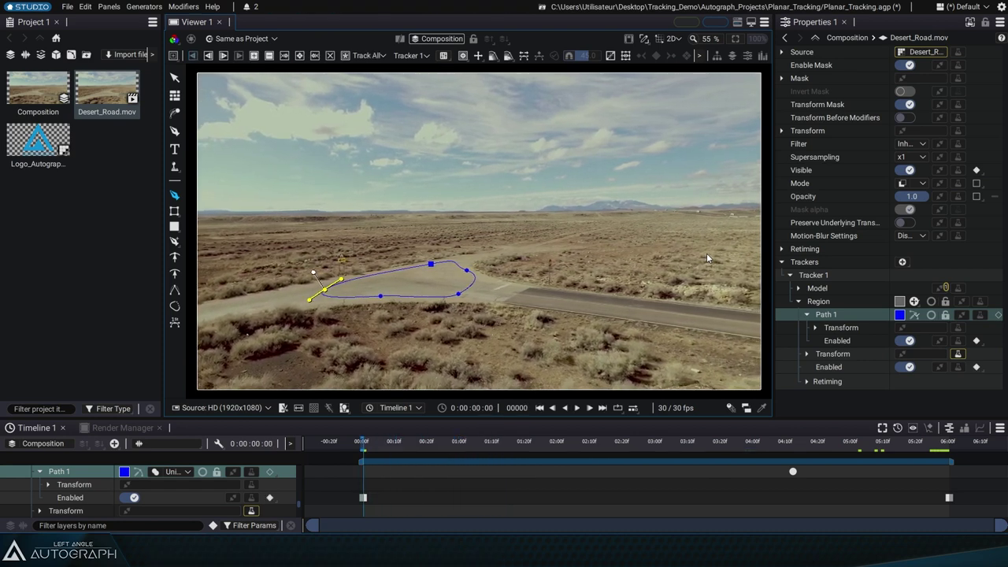
Track the ground region forward from reference frame 132 to the clip's end, then collapse the Desert_Road.mov layer
scroll(690, 473, up, 3)
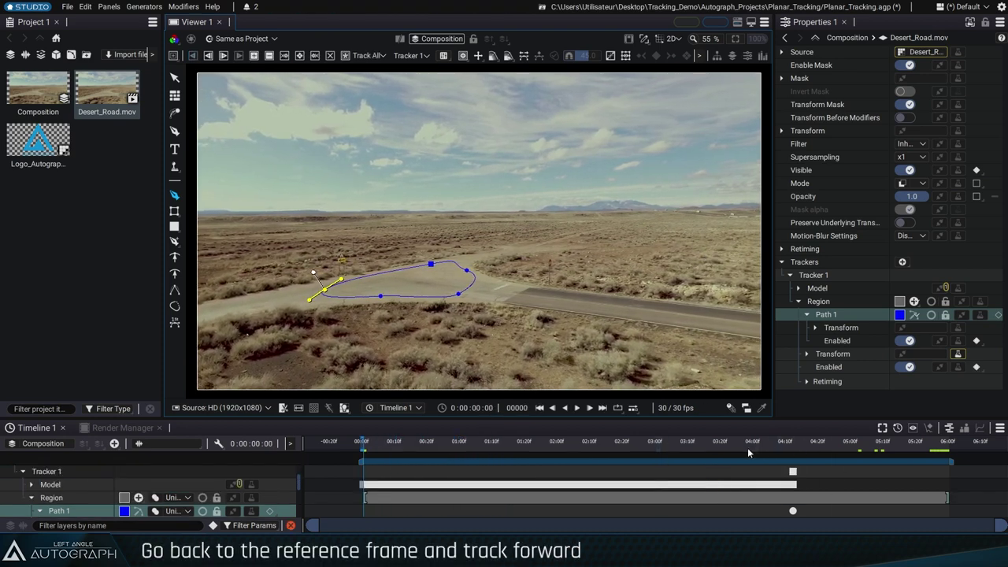
drag(748, 453, 794, 471)
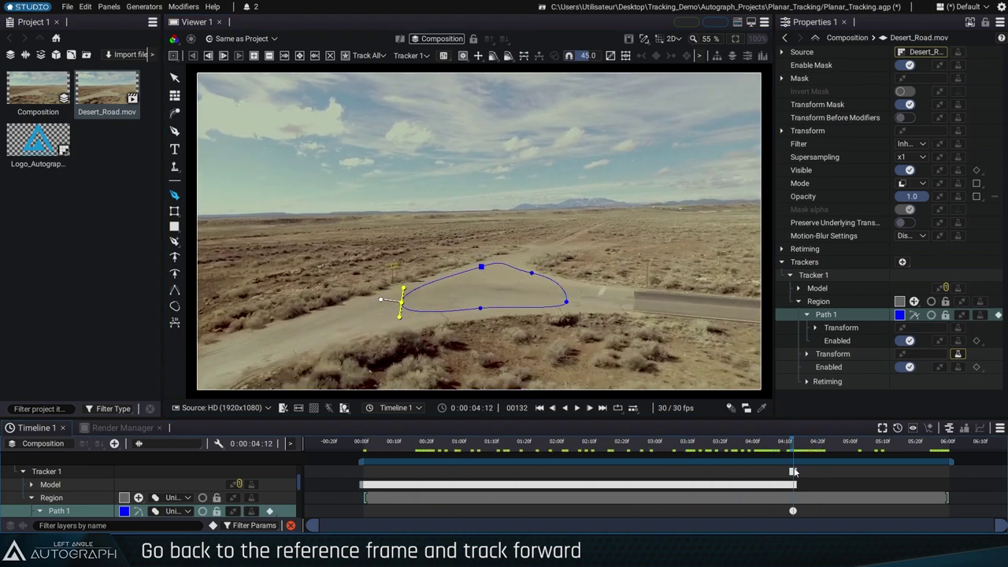
click(239, 56)
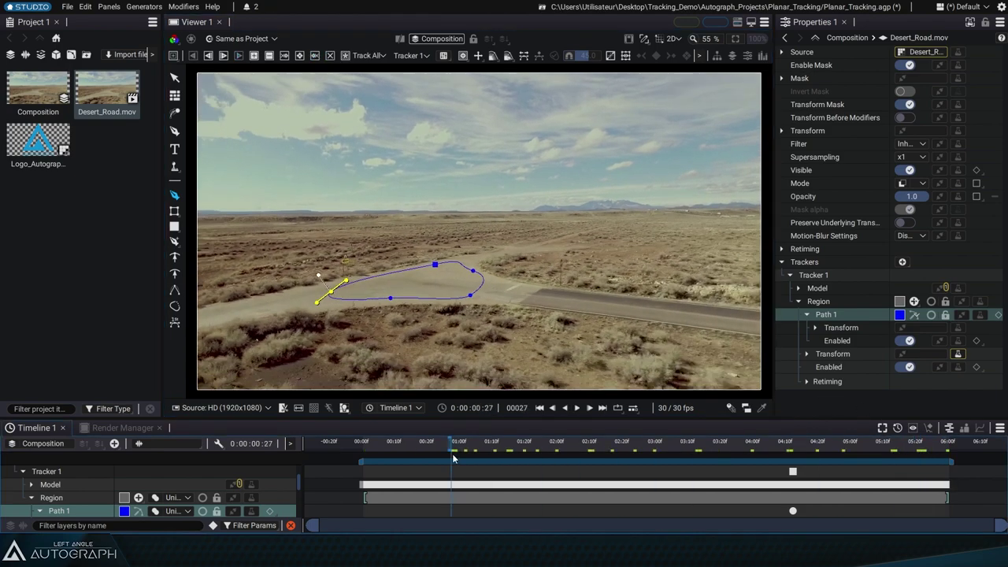
click(11, 472)
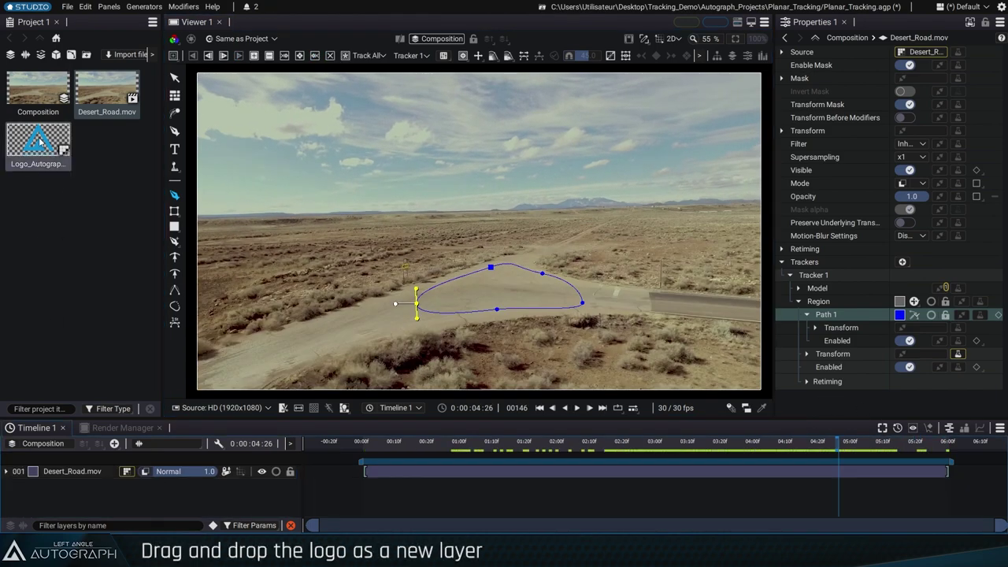
Add Logo_Autograph.svg as a layer with a Follow Planar Track modifier linked to Tracker 1
drag(38, 142, 71, 470)
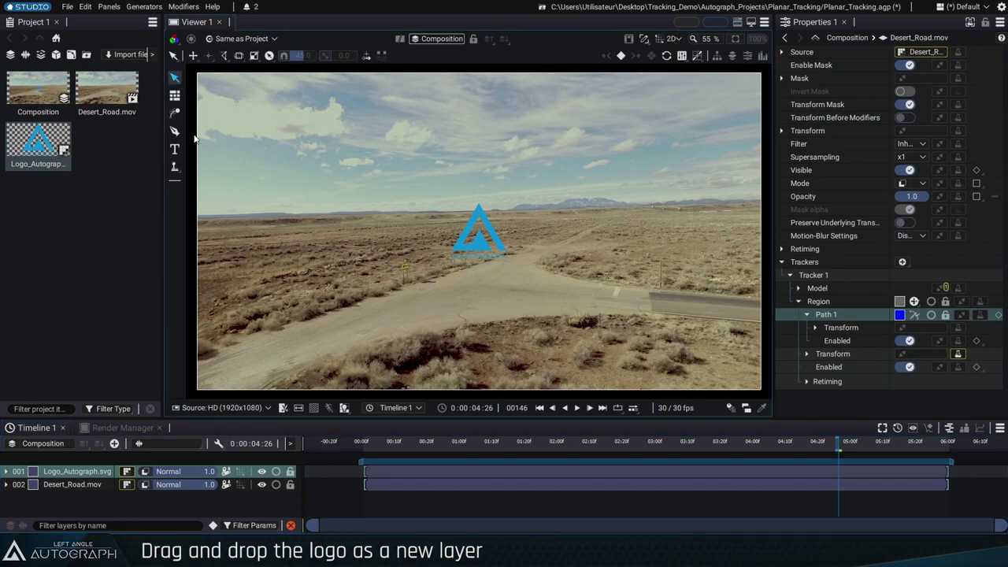
click(77, 471)
click(960, 130)
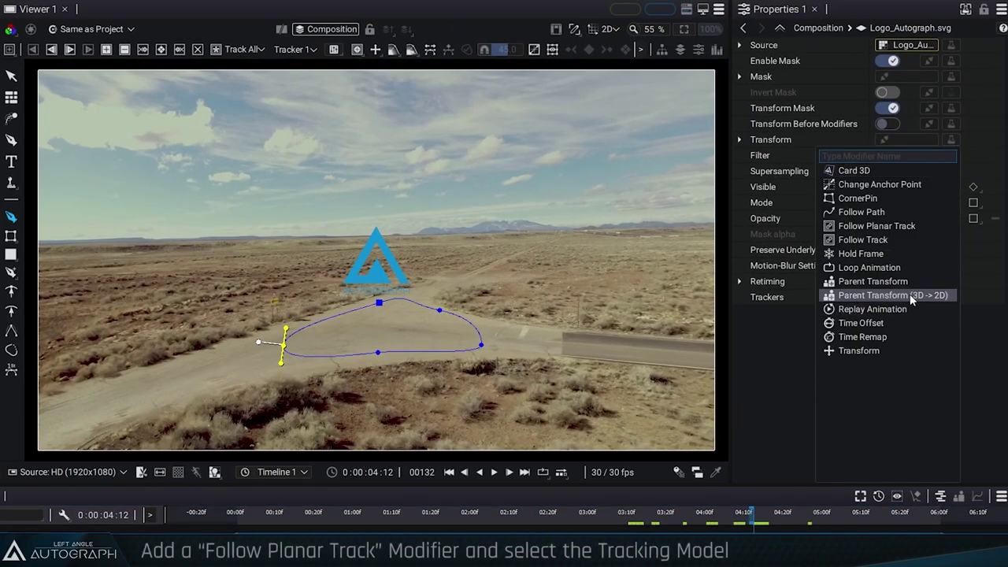
click(899, 226)
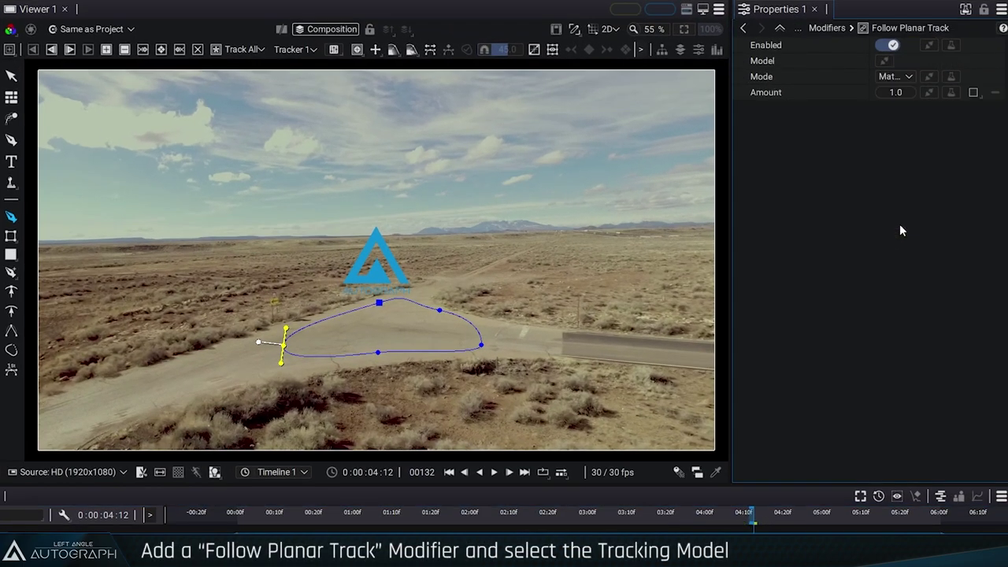
click(886, 60)
click(791, 228)
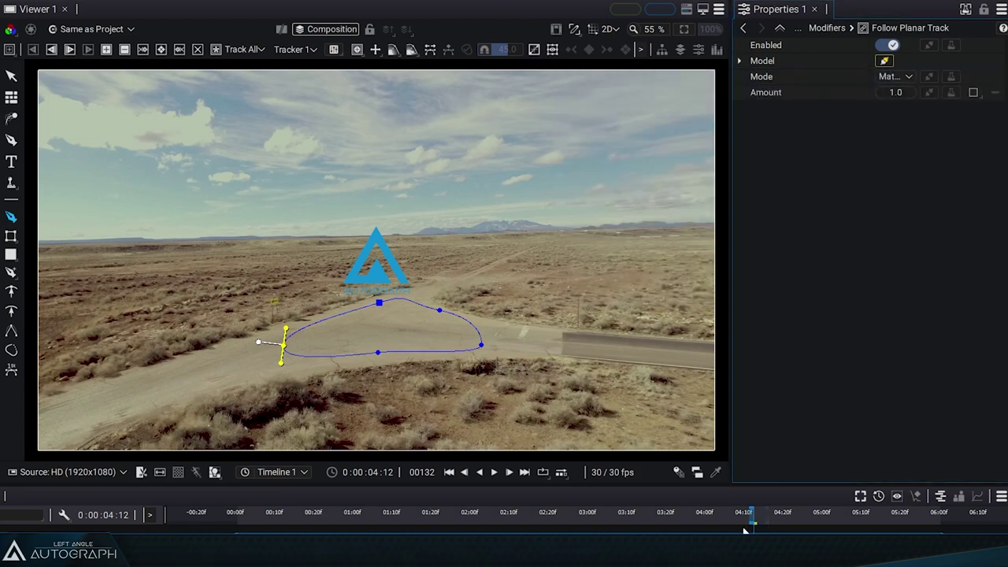
mouse_move(744, 532)
mouse_down()
mouse_move(867, 521)
mouse_move(755, 522)
mouse_up()
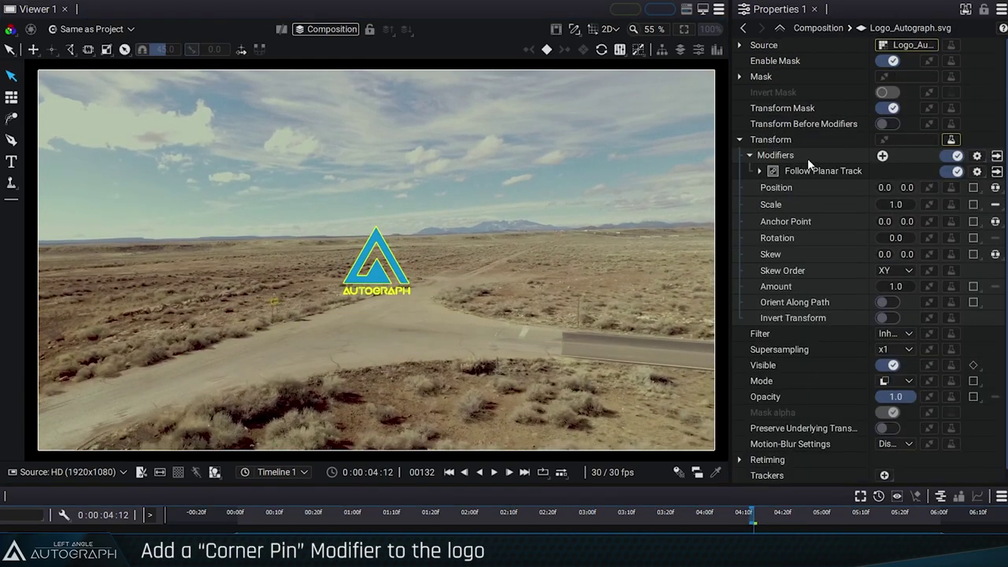
Add a CornerPin modifier to the logo and drag its corners to lay it flat on the road
click(807, 159)
click(767, 42)
click(776, 100)
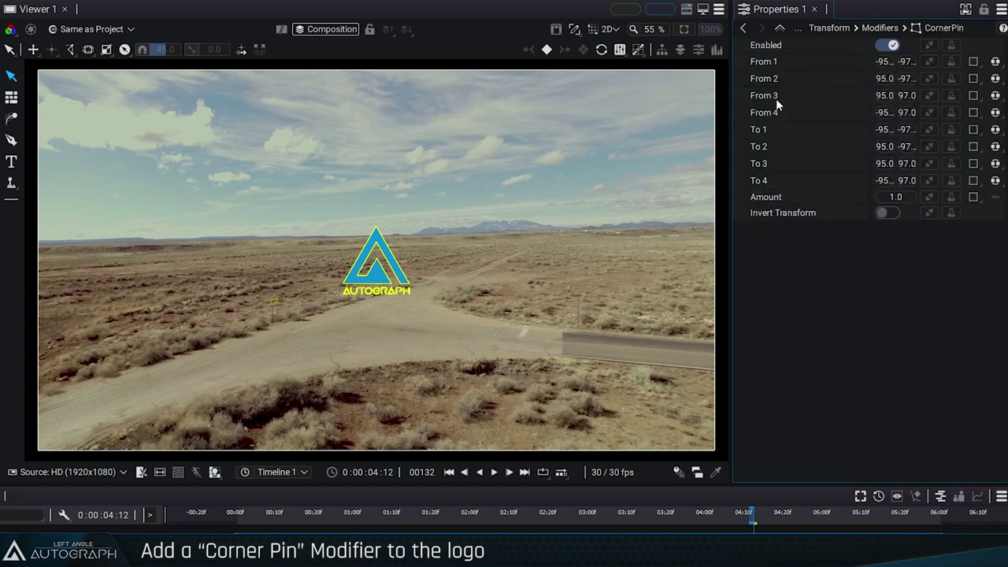
click(776, 45)
drag(343, 295, 299, 345)
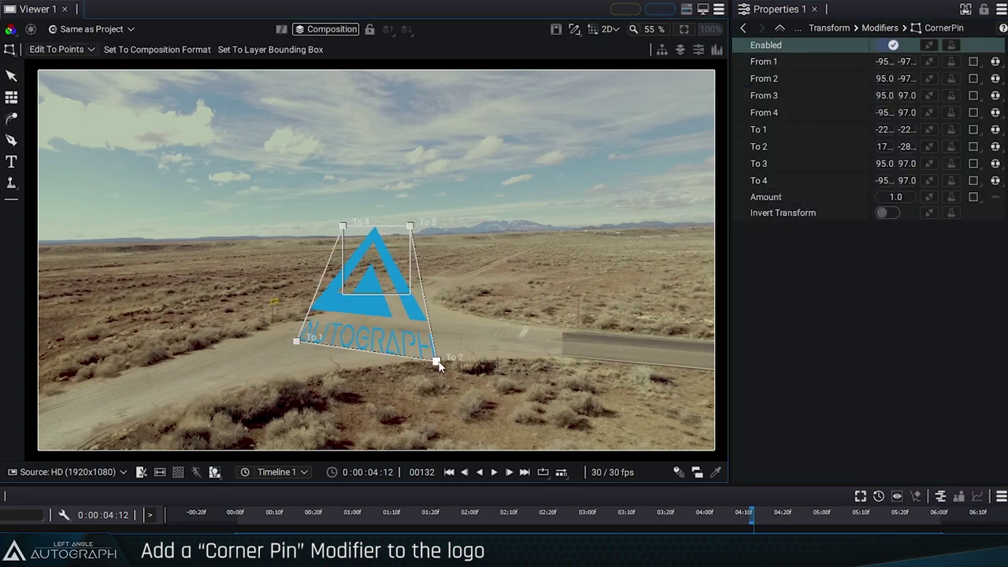
drag(438, 362, 436, 344)
drag(409, 226, 413, 240)
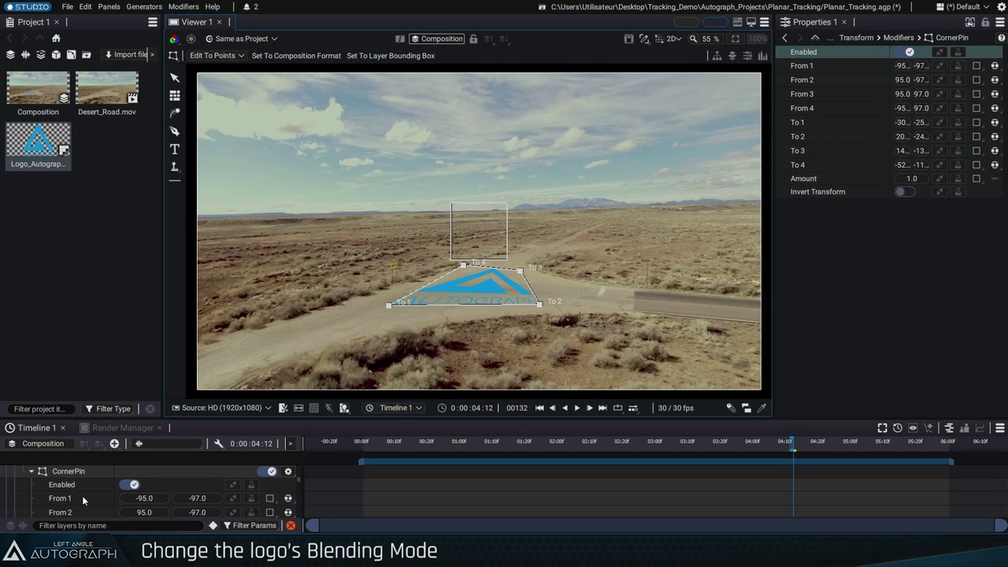
Set the logo layer's blending mode to Overlay
scroll(82, 495, up, 5)
click(168, 471)
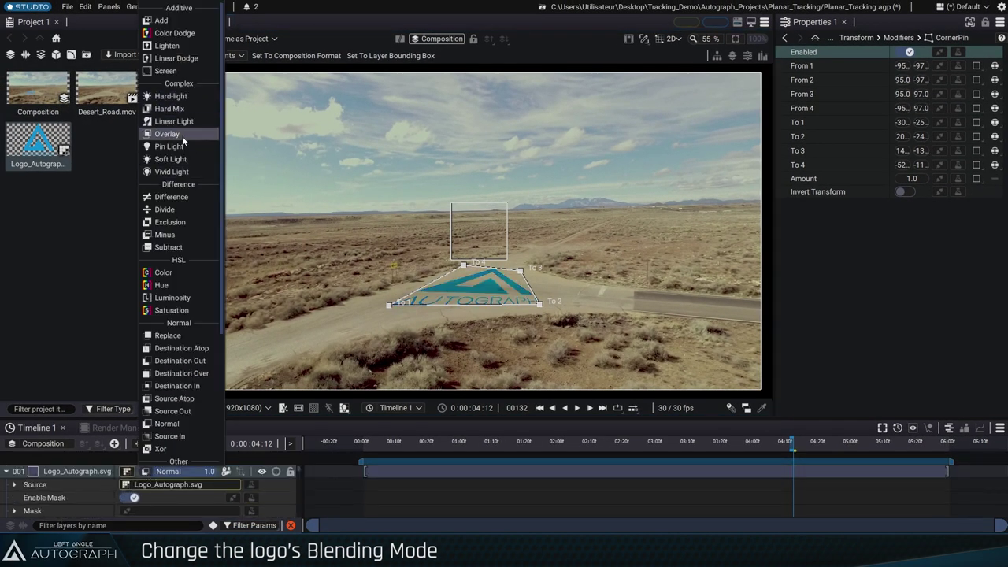
click(182, 136)
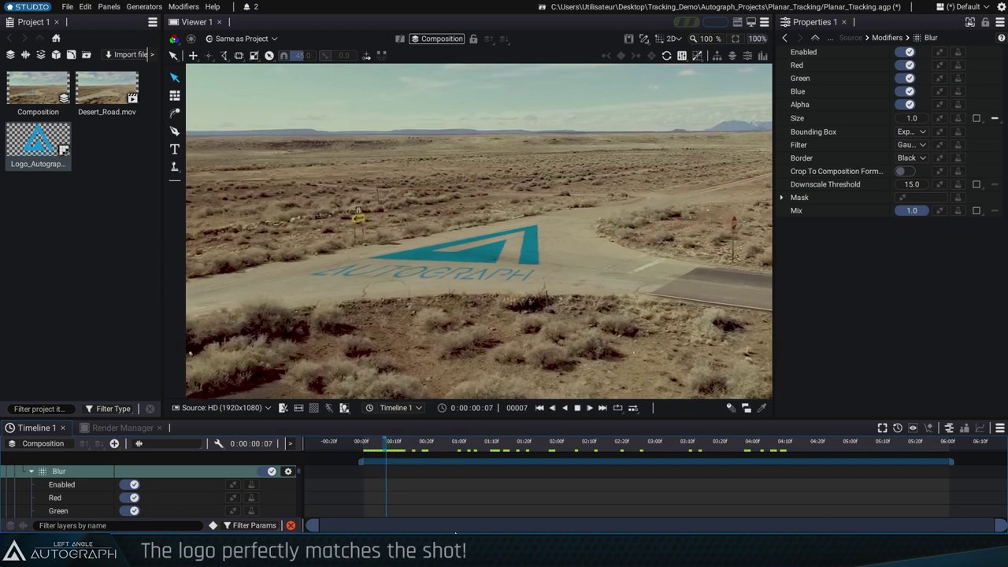
key(space)
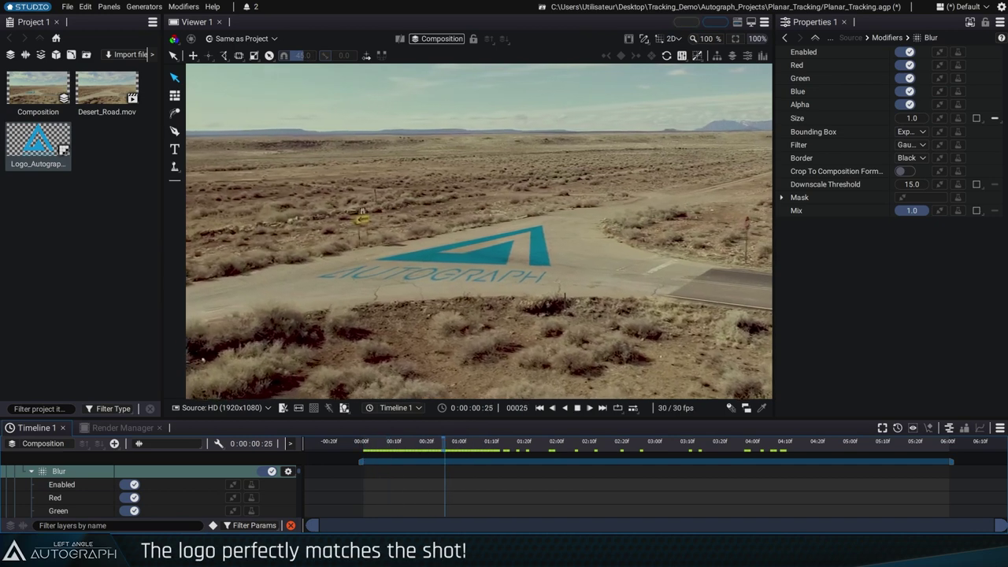